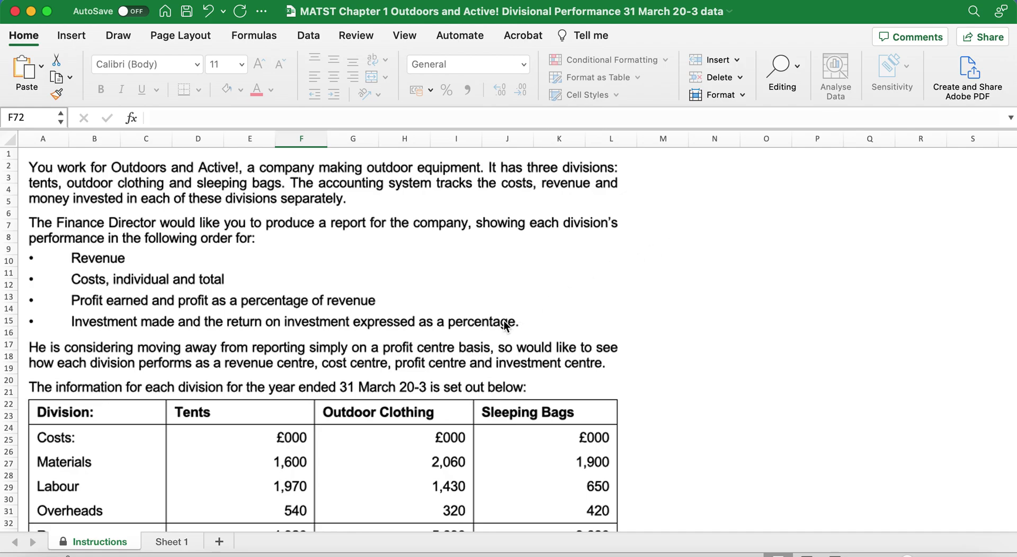
Scroll the Instructions sheet to read the data table and every task step through the final save.
scroll(504, 325, down, 2)
scroll(504, 325, down, 3)
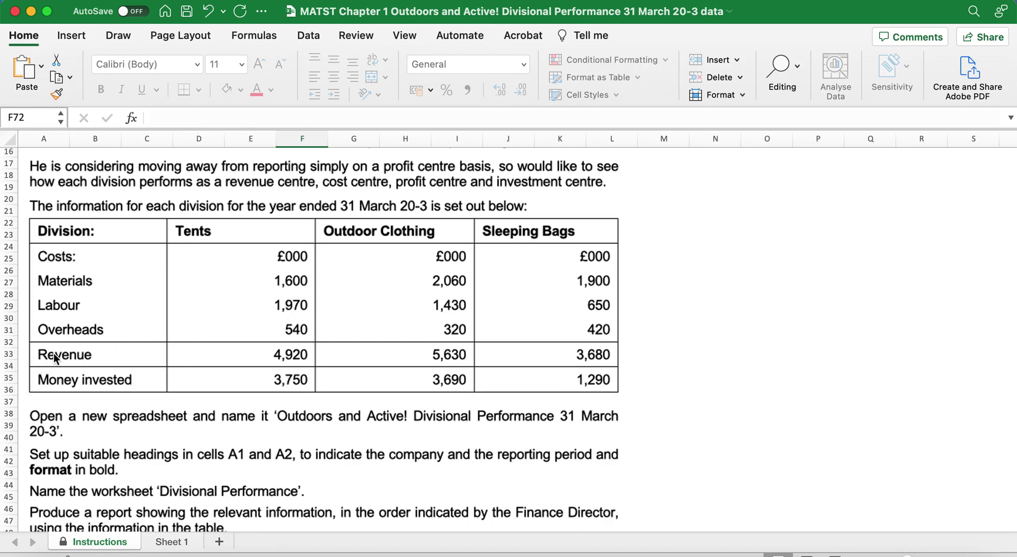
scroll(65, 403, down, 10)
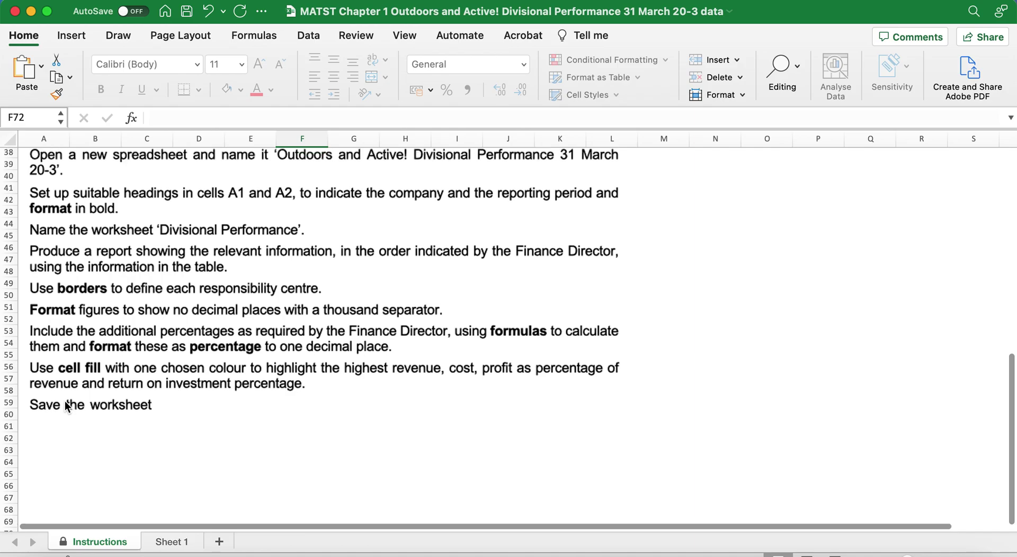
scroll(65, 402, up, 1)
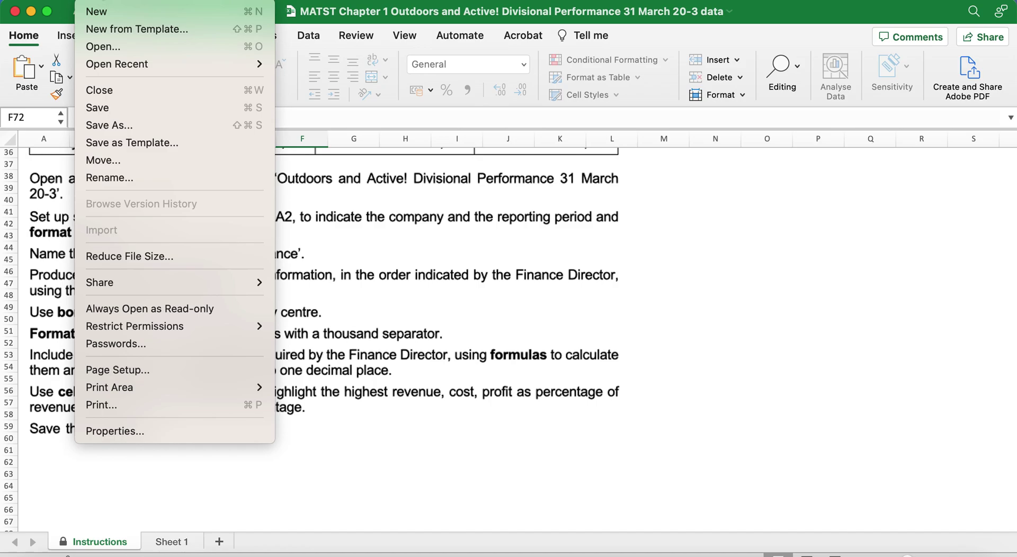
Save a copy with the file name's trailing 'data' replaced by 'Answers1'.
click(122, 120)
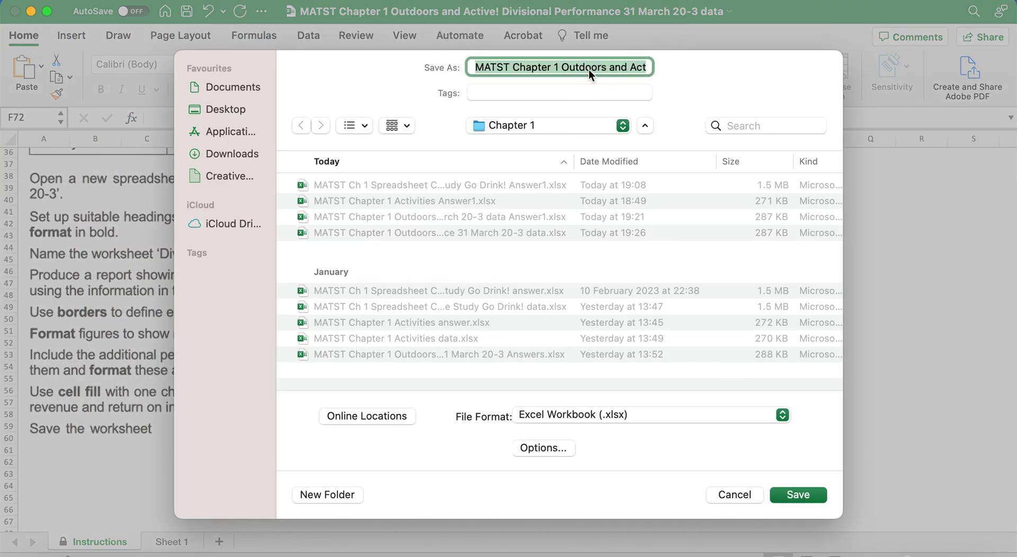
click(590, 69)
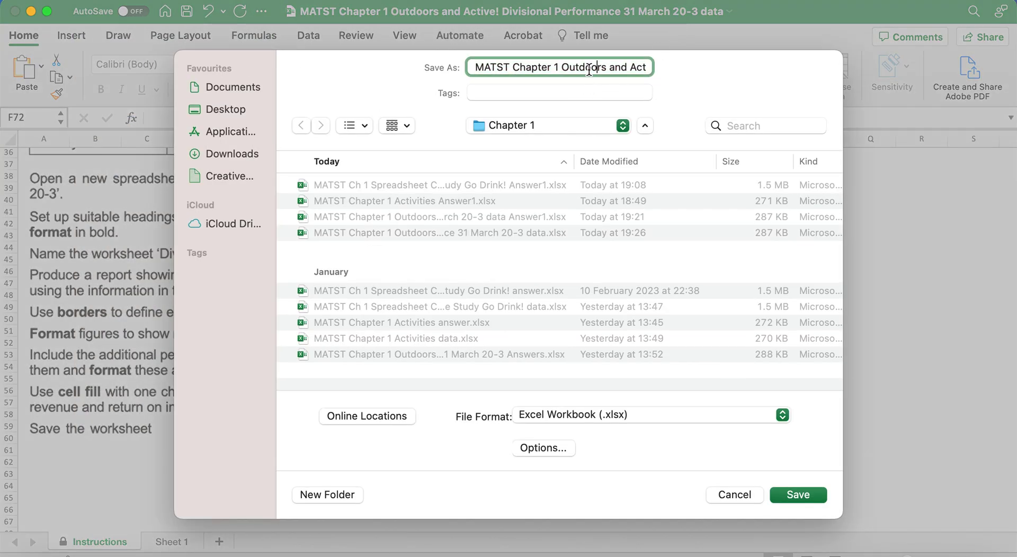
key(Right)
key(Right)
key(Right)
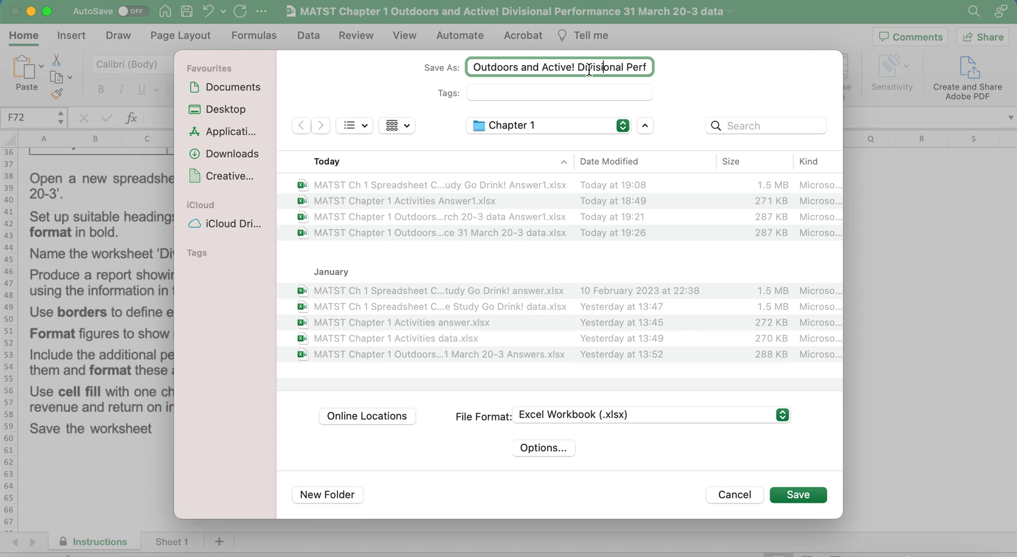
key(Right)
key(Right)
key(Right)
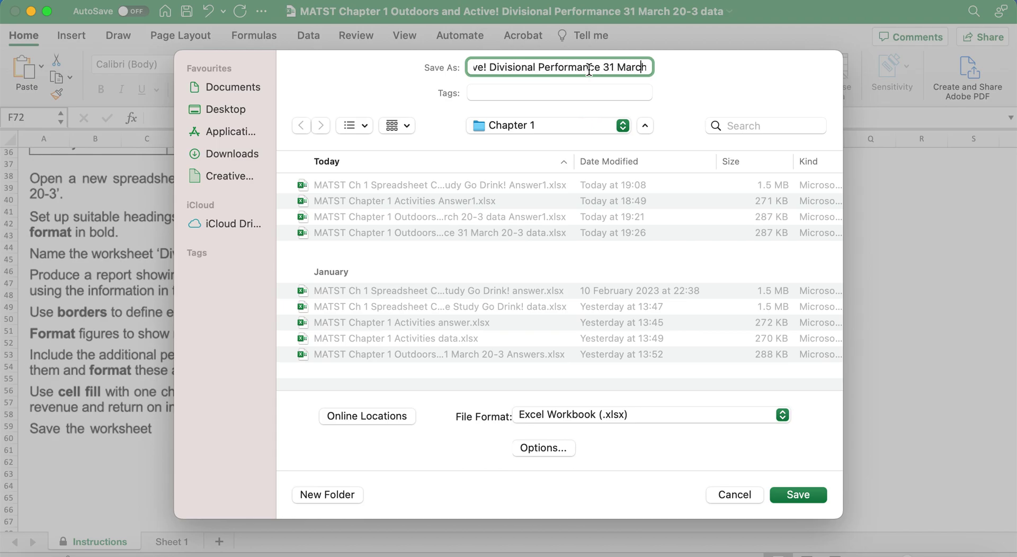
key(Right)
key(Right)
key(Right)
key(BackSpace)
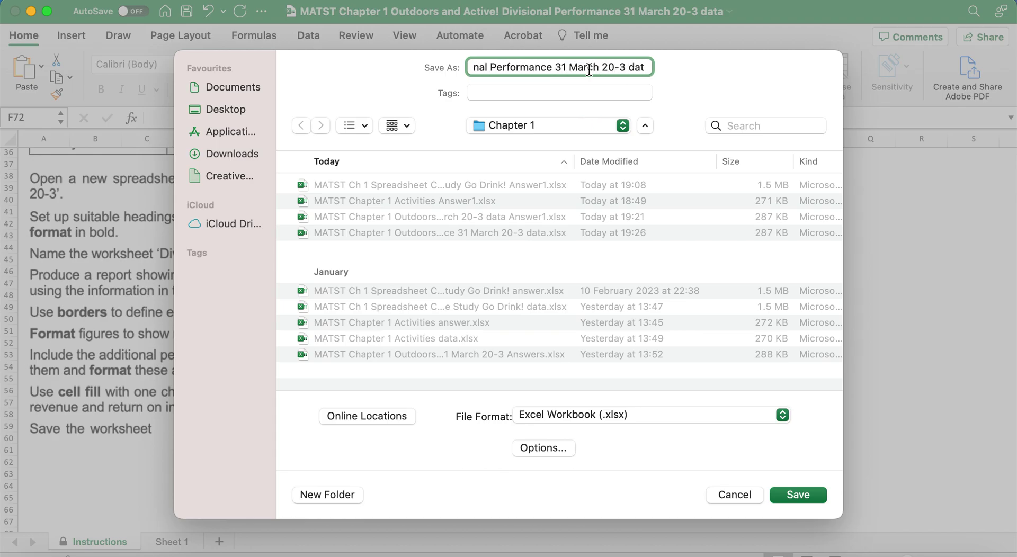
key(BackSpace)
key(BackSpace)
key(BackSpace)
text(Answe)
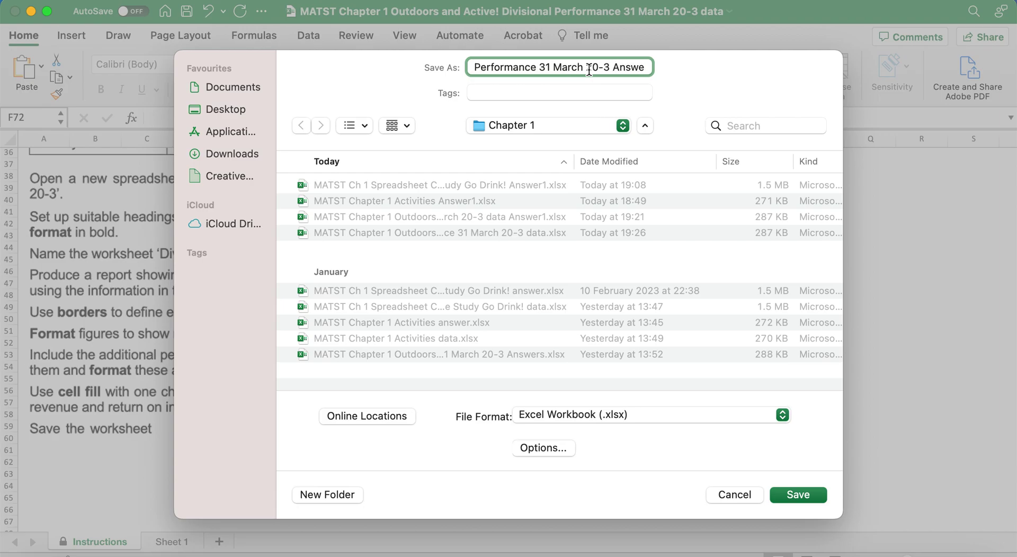
text(rs1)
key(Return)
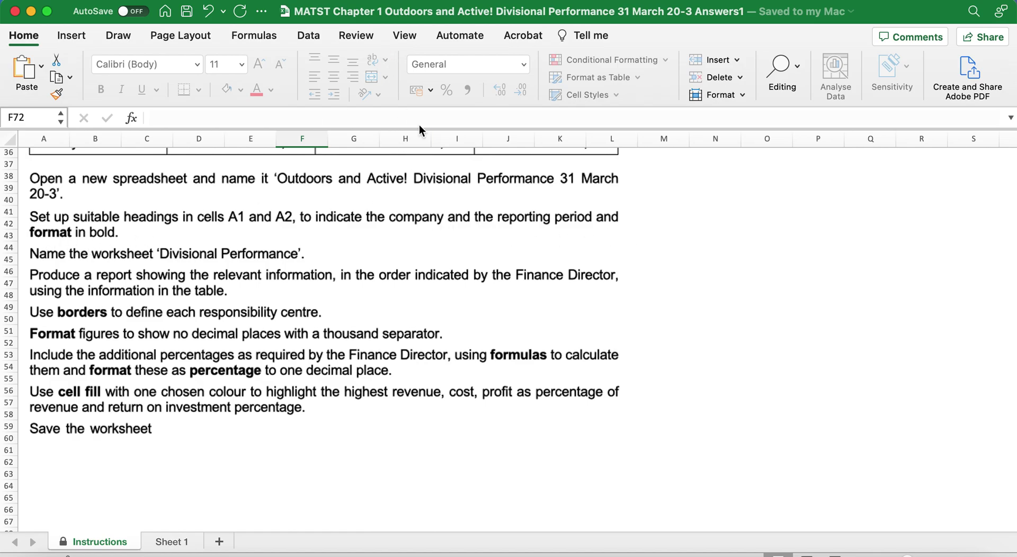
Open a second window on the workbook and tile both windows vertically side by side.
click(406, 37)
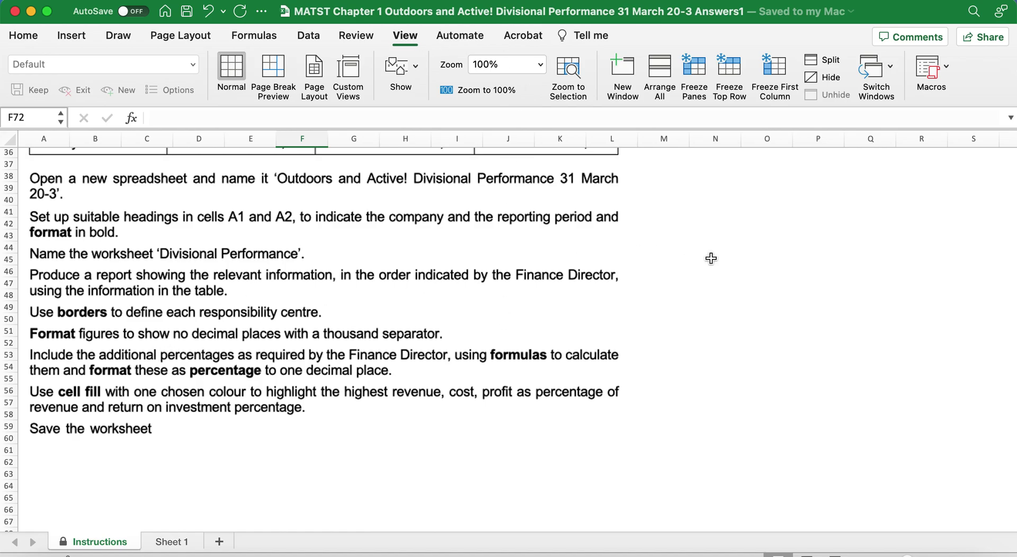
click(624, 74)
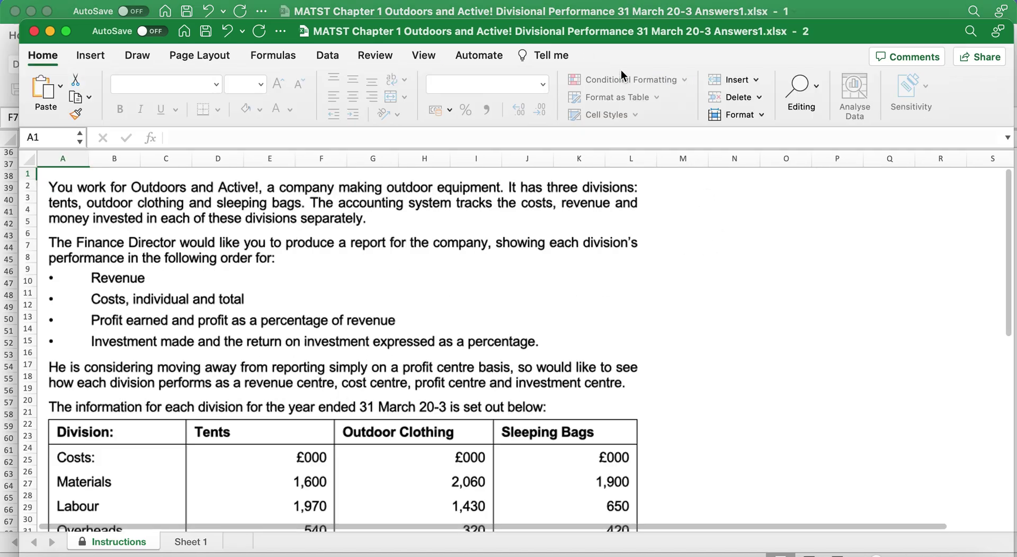
click(432, 56)
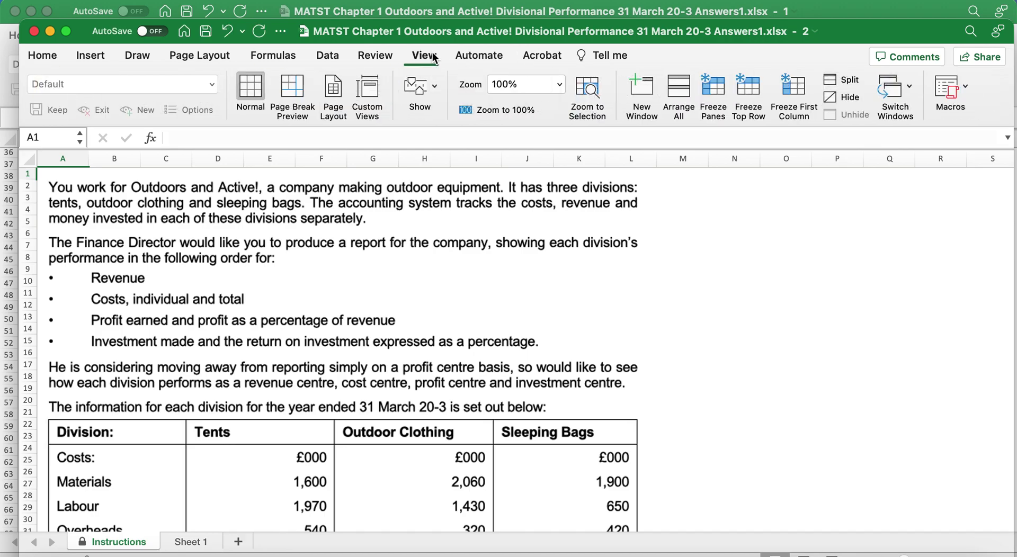
click(681, 88)
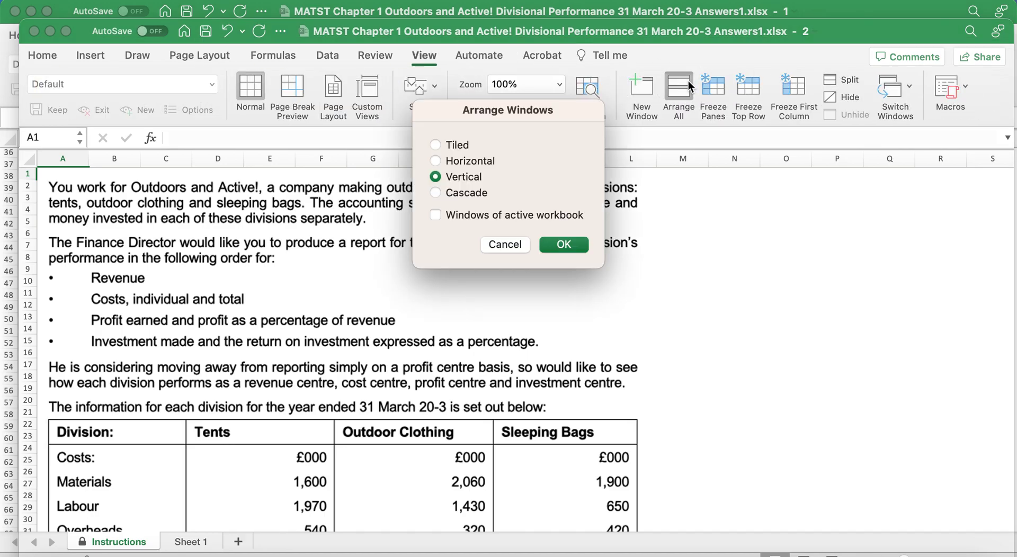
click(578, 245)
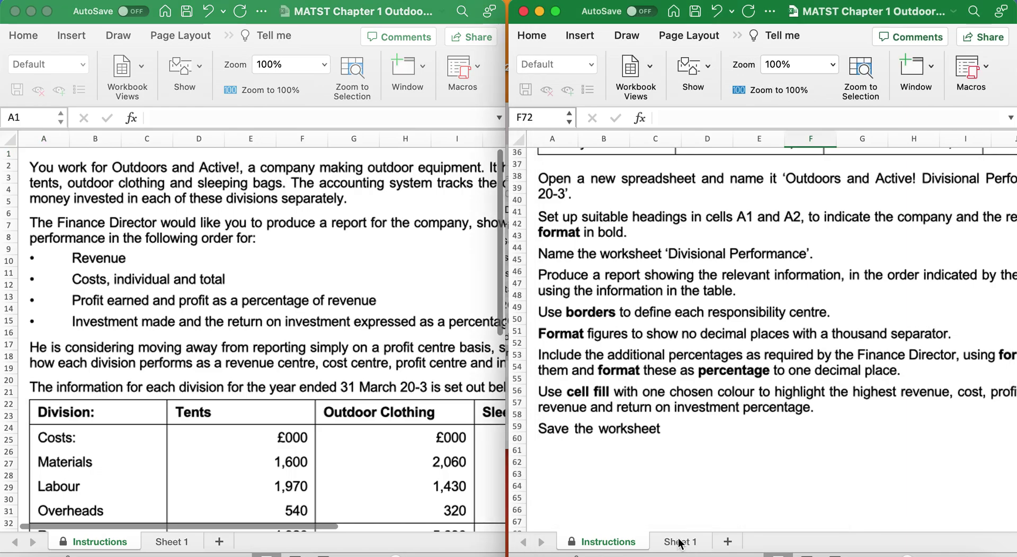
Show Sheet 1 in the right window and keep the instructions in the left window.
click(680, 542)
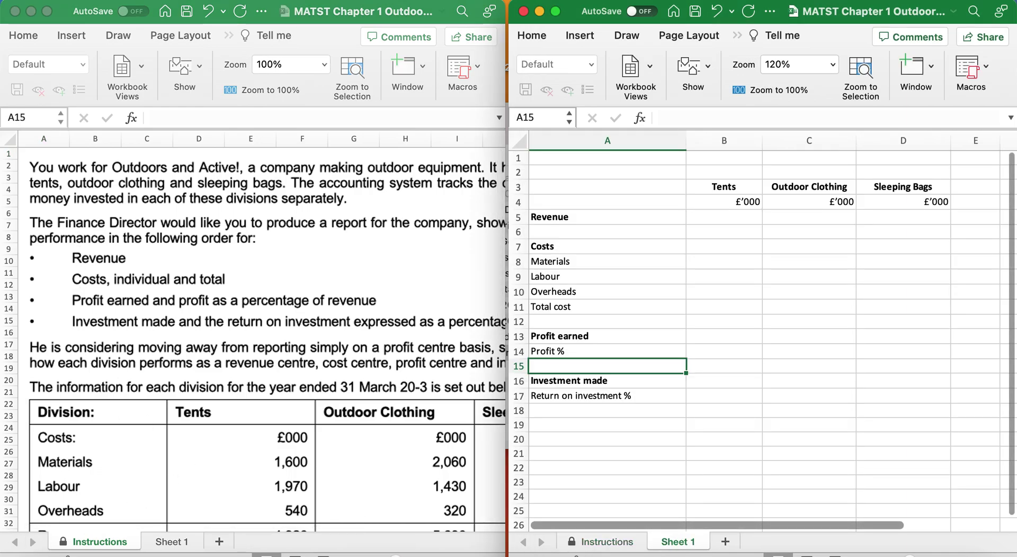
click(358, 470)
scroll(358, 470, down, 3)
scroll(262, 392, down, 10)
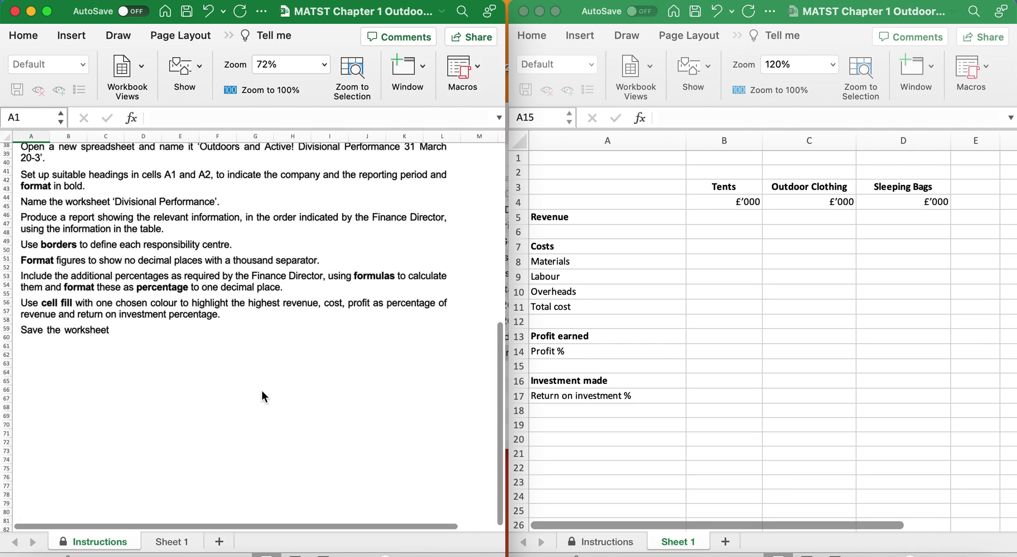
scroll(262, 390, up, 1)
Enter 'Outdoors and Active!' in A1 and 'Year ended 31 March 20-3' in A2, and make rows 1–2 bold.
click(559, 158)
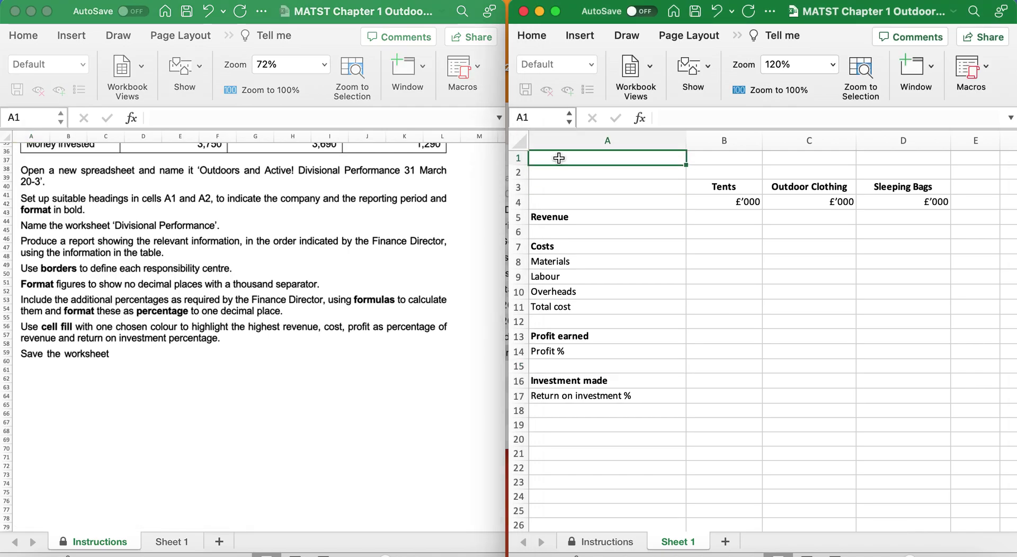
text(Out)
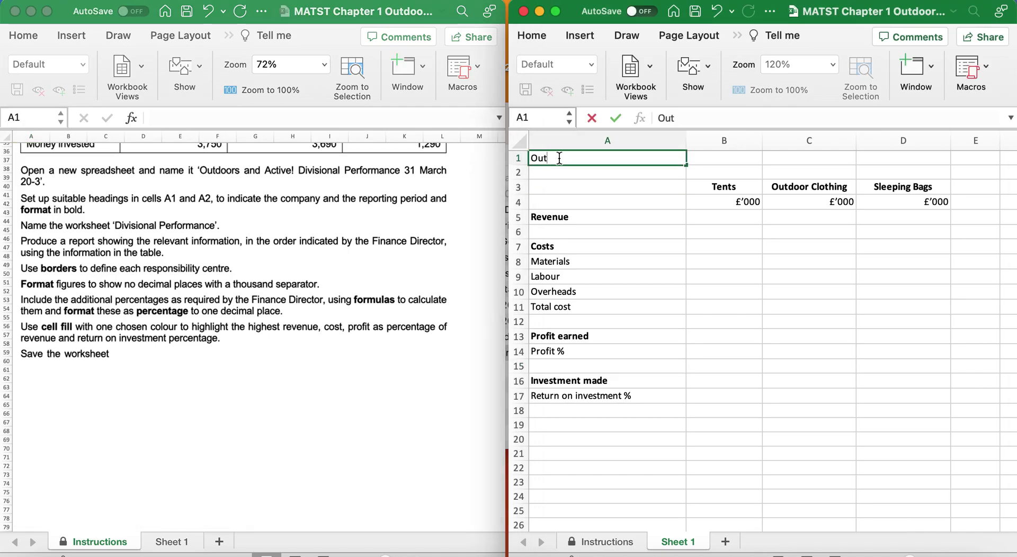
text(doors )
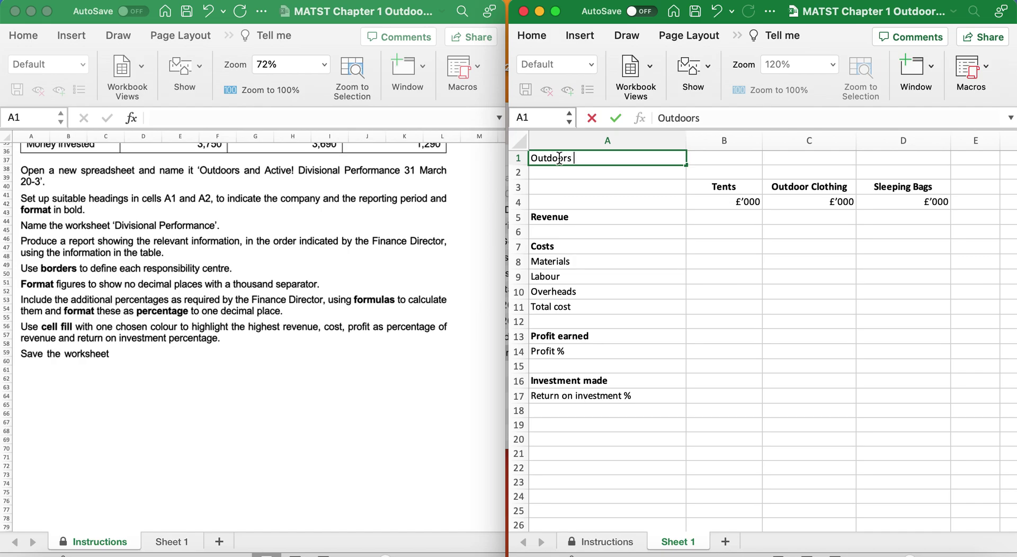
text(and Active)
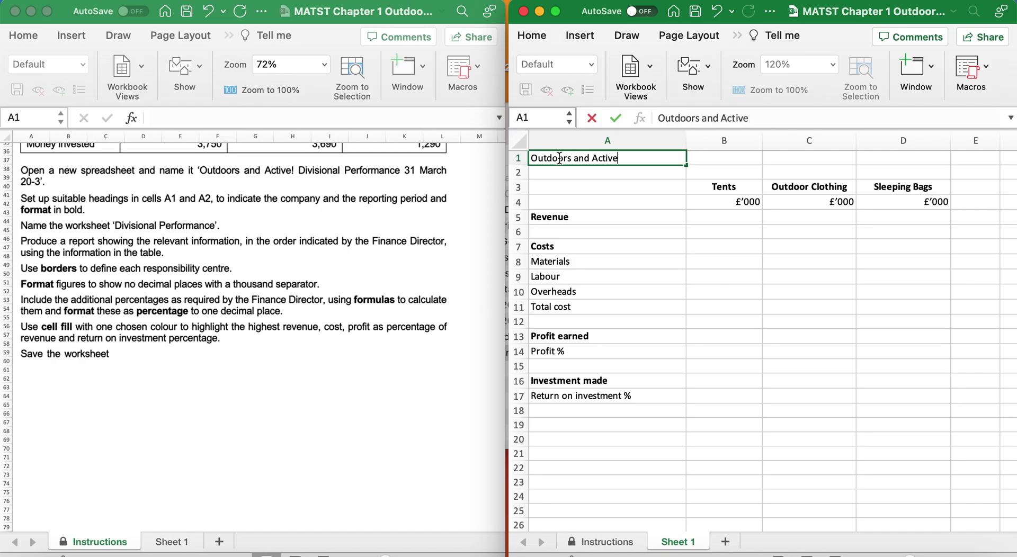
text(!)
key(Return)
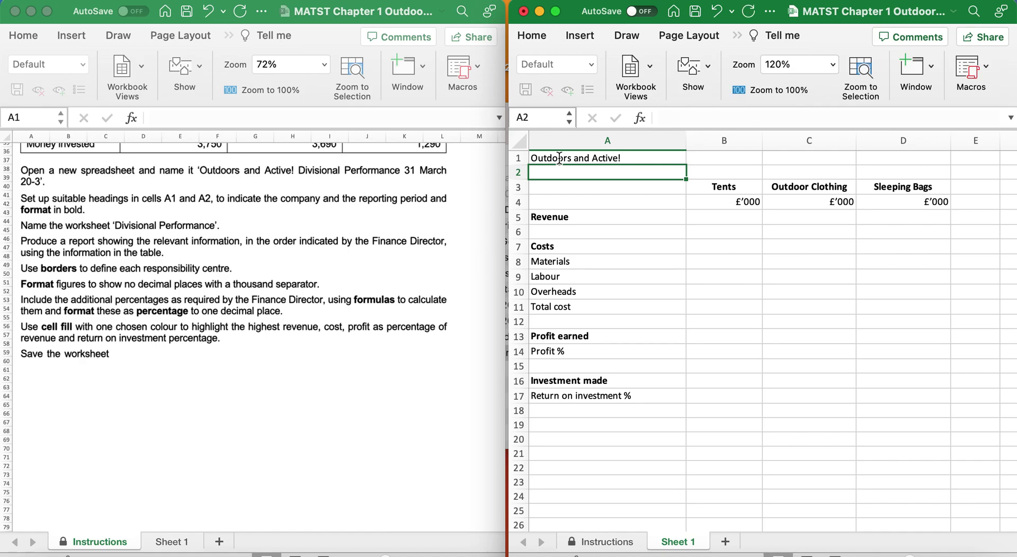
text(Year en)
text(ded 31)
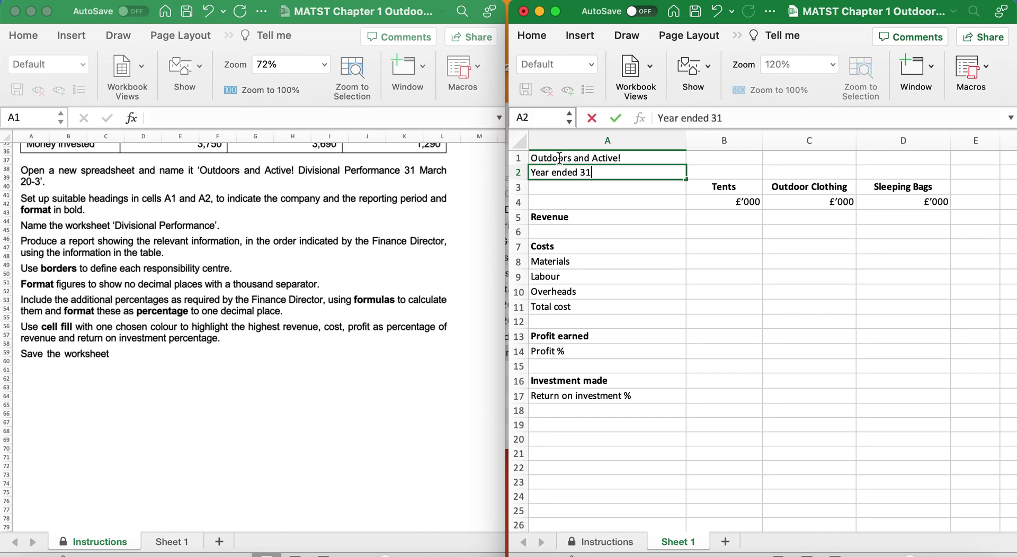
text( Mar)
text(ch 20-3)
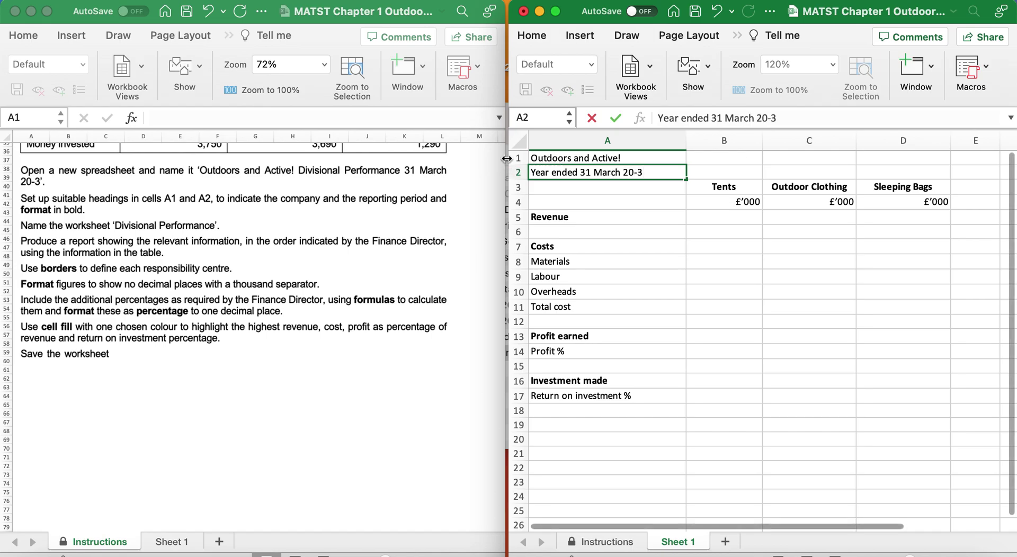
drag(517, 158, 517, 174)
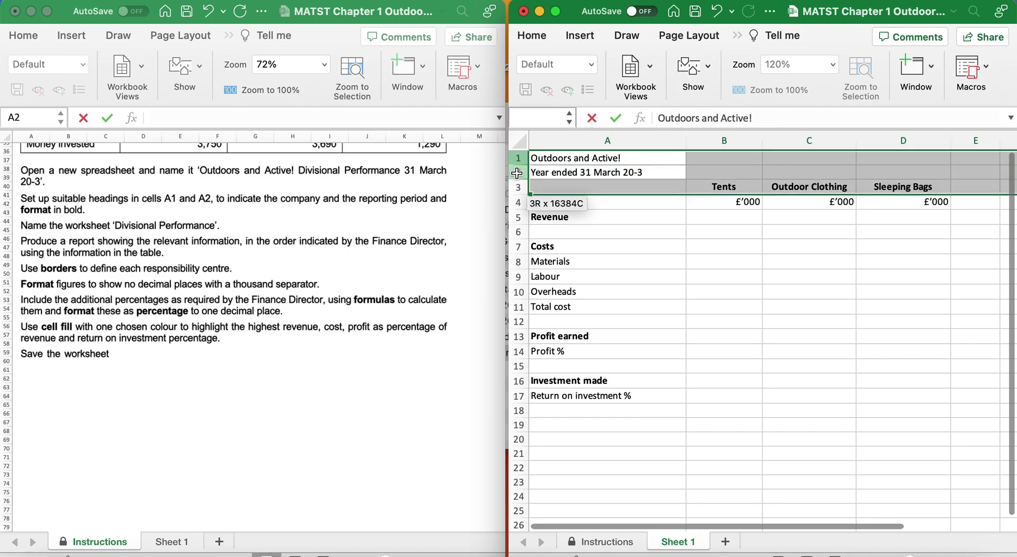
key(super+b)
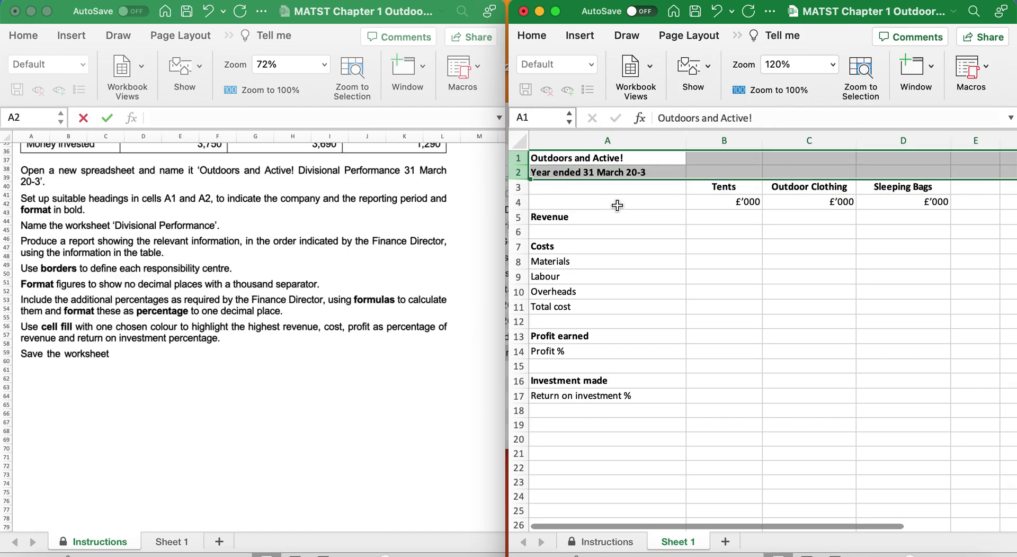
click(616, 205)
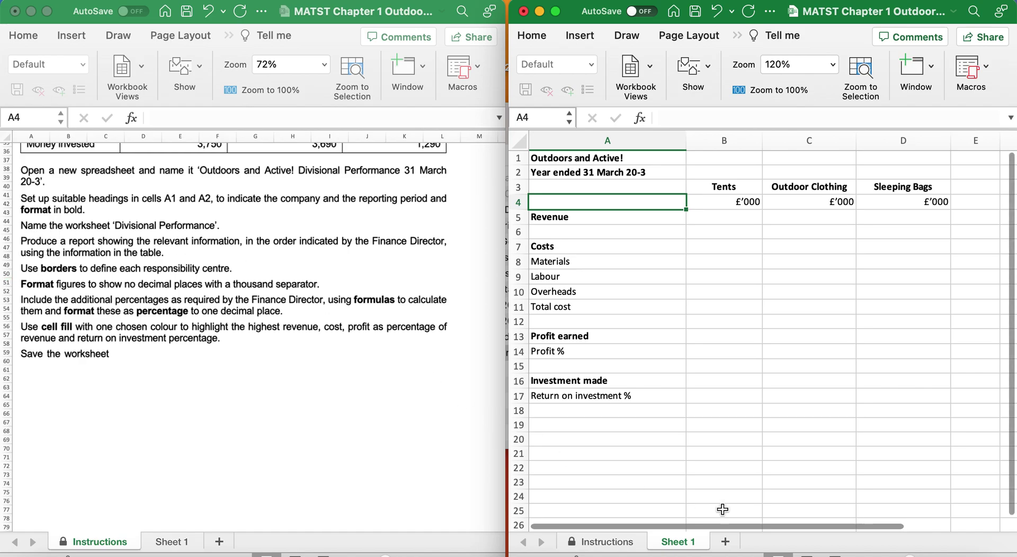
double_click(670, 544)
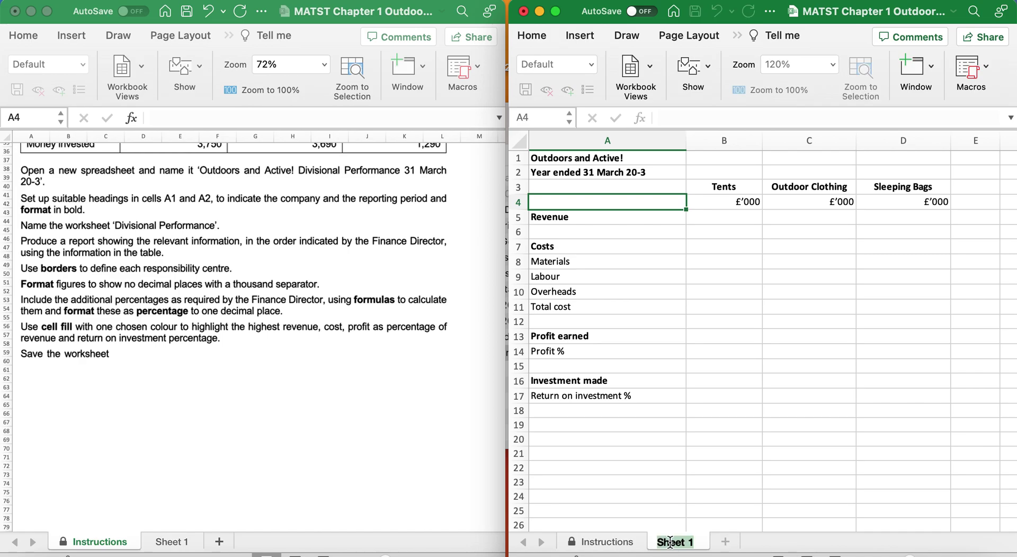
text(Divi)
text(sional )
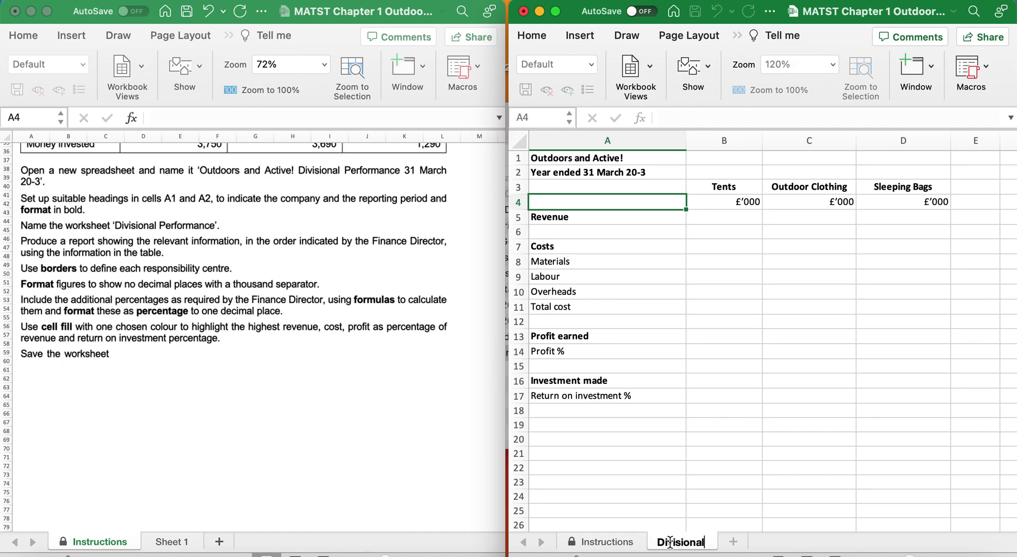
text(Perf)
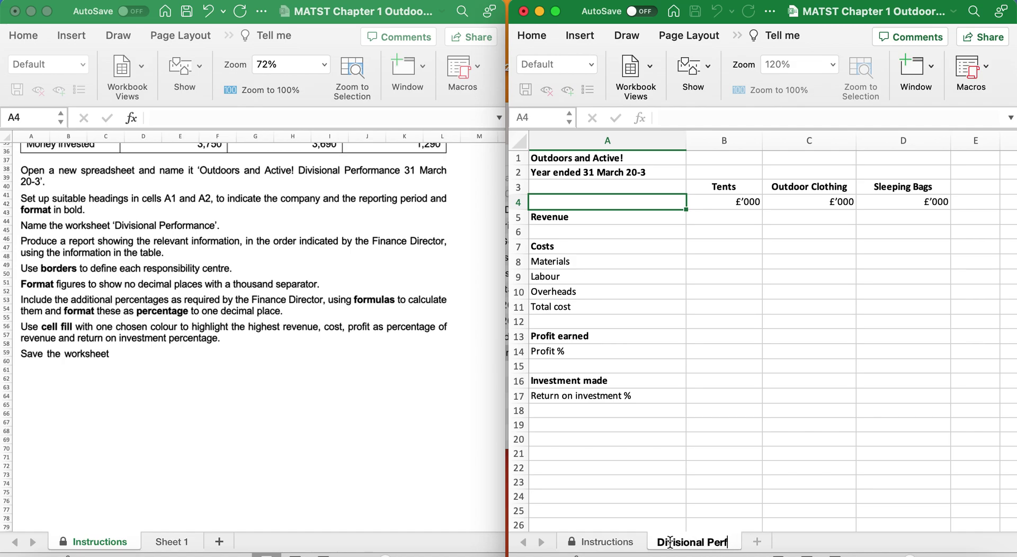
text(ormance)
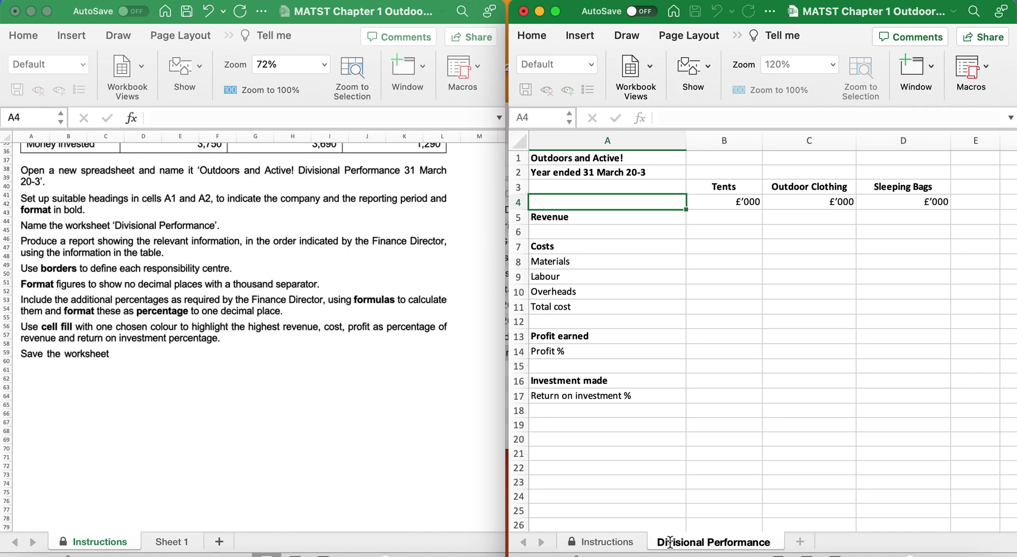
key(Return)
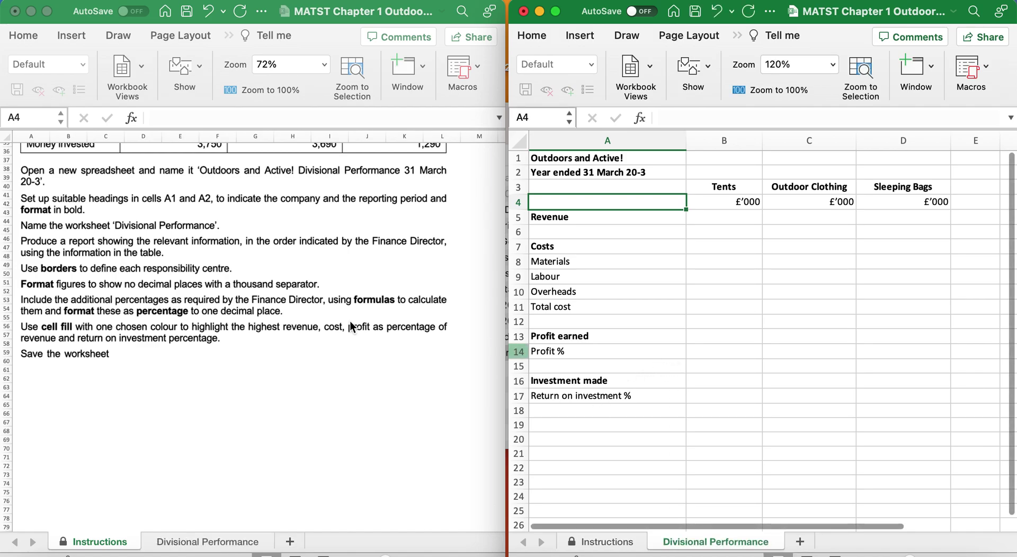
Enter revenue 4920, 5630 and 3680 for Tents, Outdoor Clothing and Sleeping Bags in B5:D5.
scroll(101, 267, up, 2)
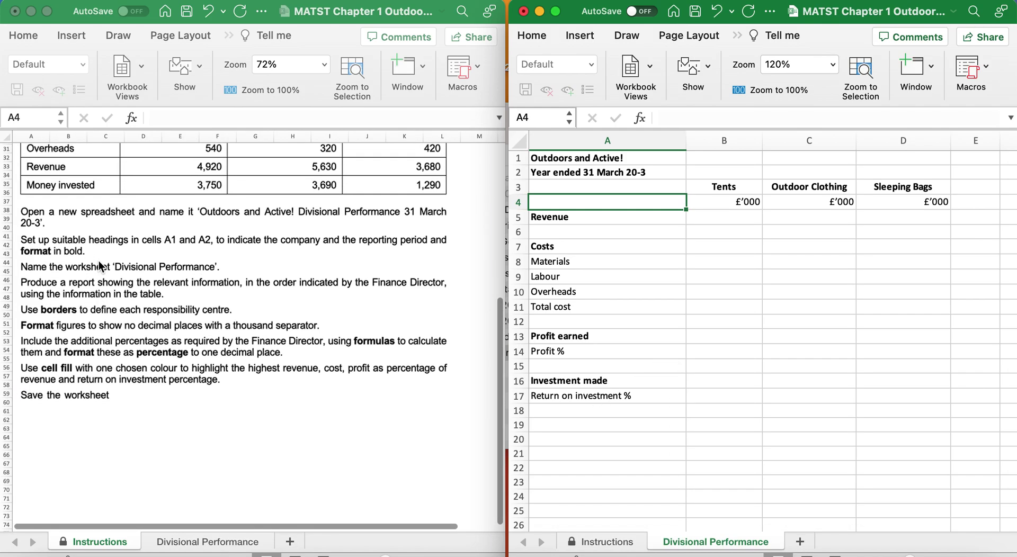
scroll(101, 266, up, 2)
scroll(100, 262, up, 2)
scroll(98, 261, up, 1)
scroll(99, 261, up, 1)
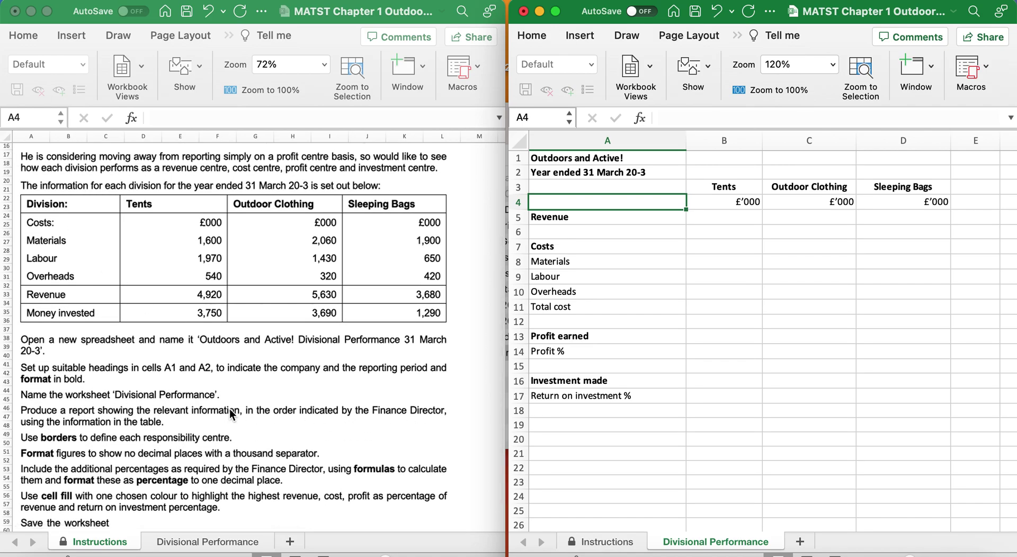
scroll(230, 409, up, 1)
scroll(230, 409, up, 1)
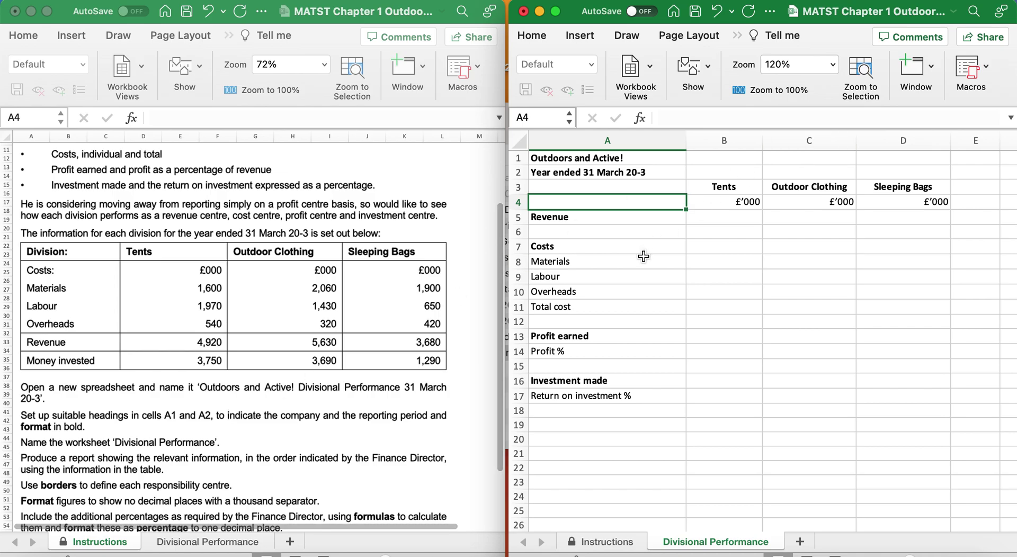
click(708, 214)
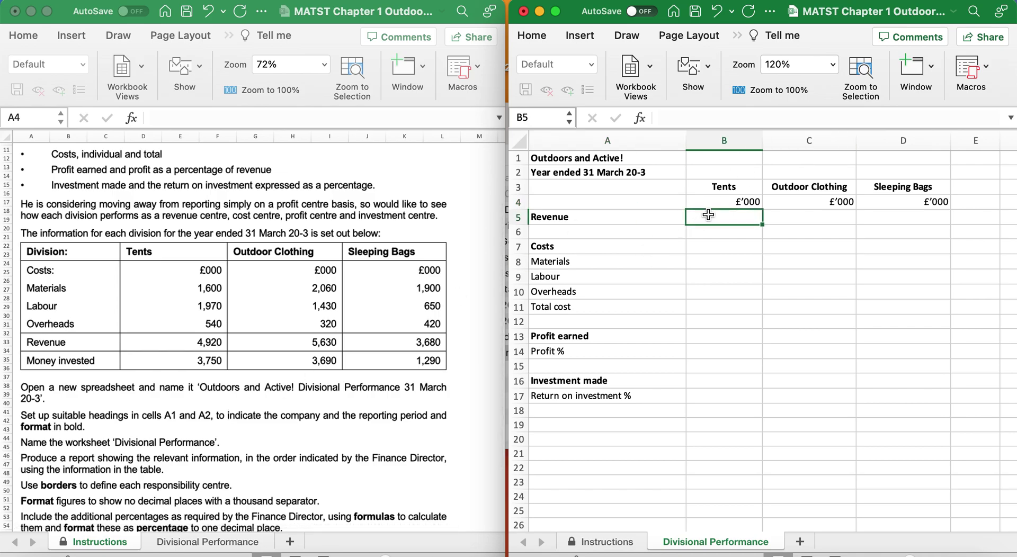
text(49)
text(20)
key(Tab)
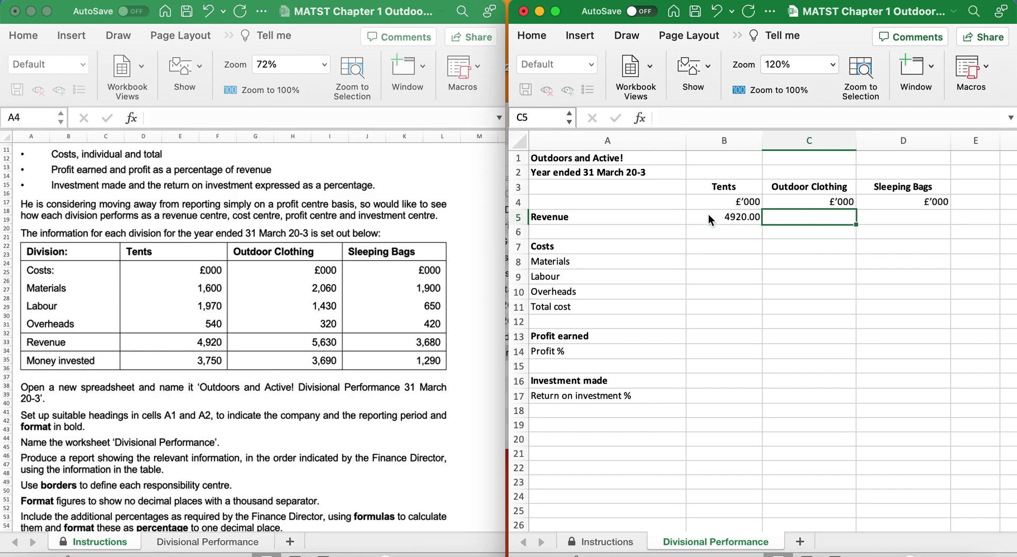
text(5630)
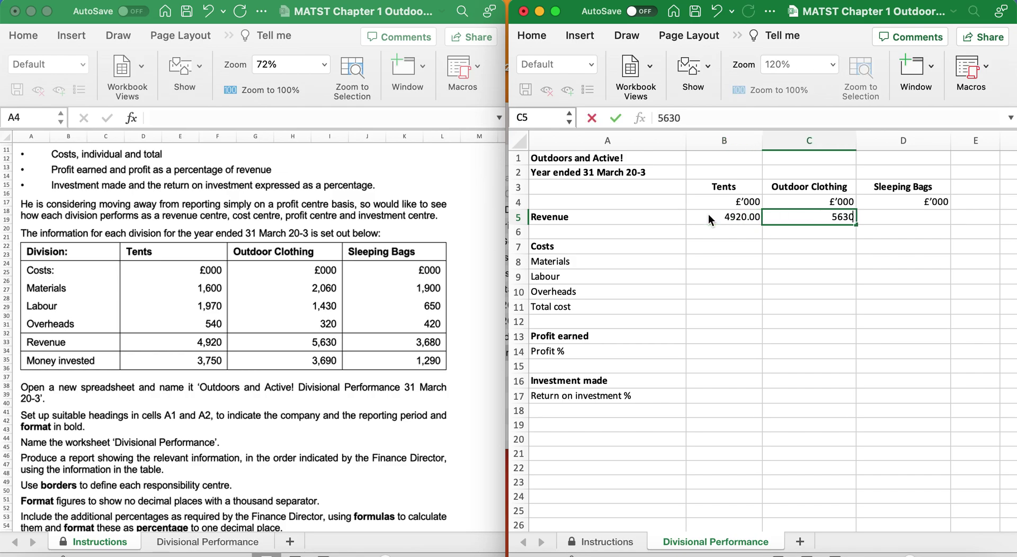
key(Tab)
text(368)
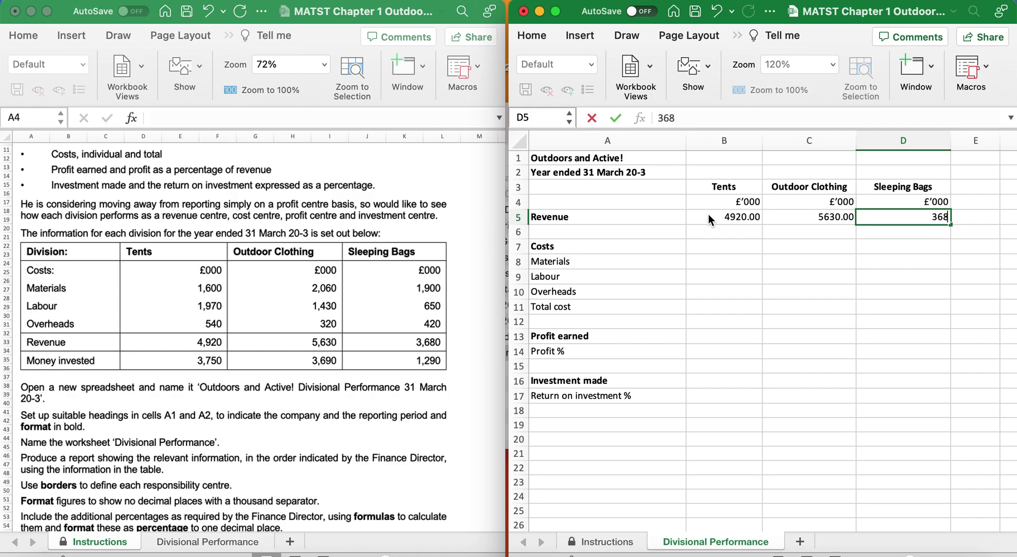
text(0)
key(Return)
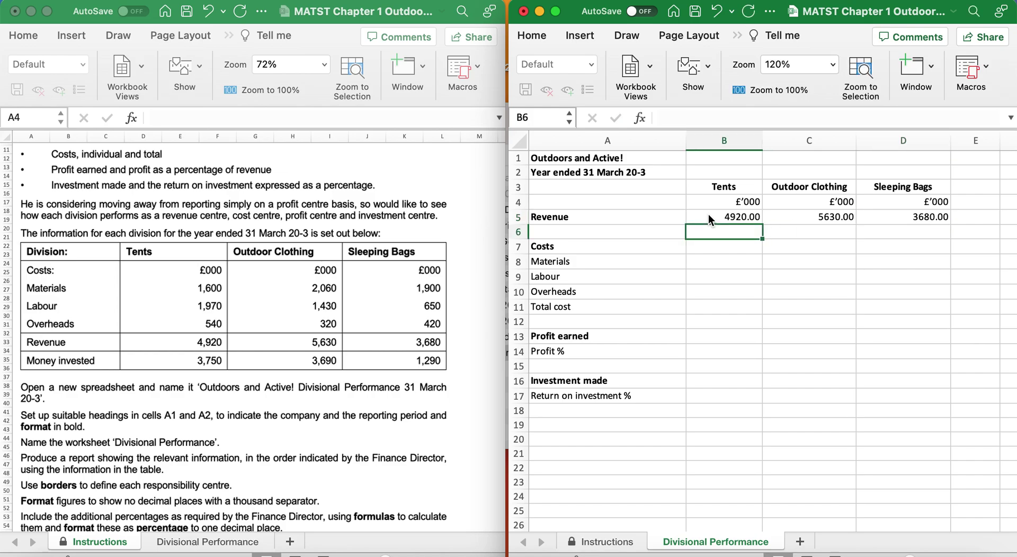
Enter materials costs 1600, 2060 and 1900 in B8:D8.
click(707, 260)
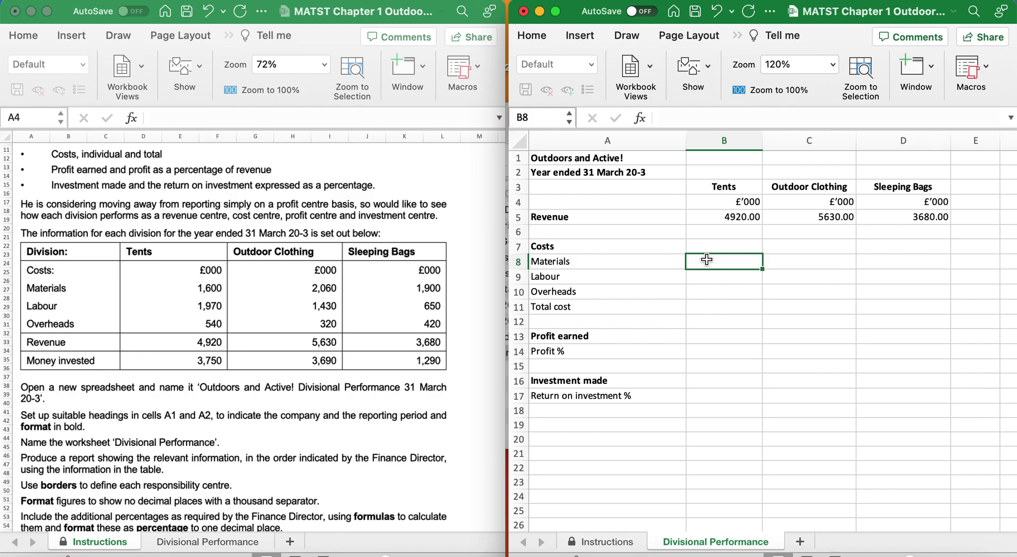
text(1600)
key(Tab)
text(2)
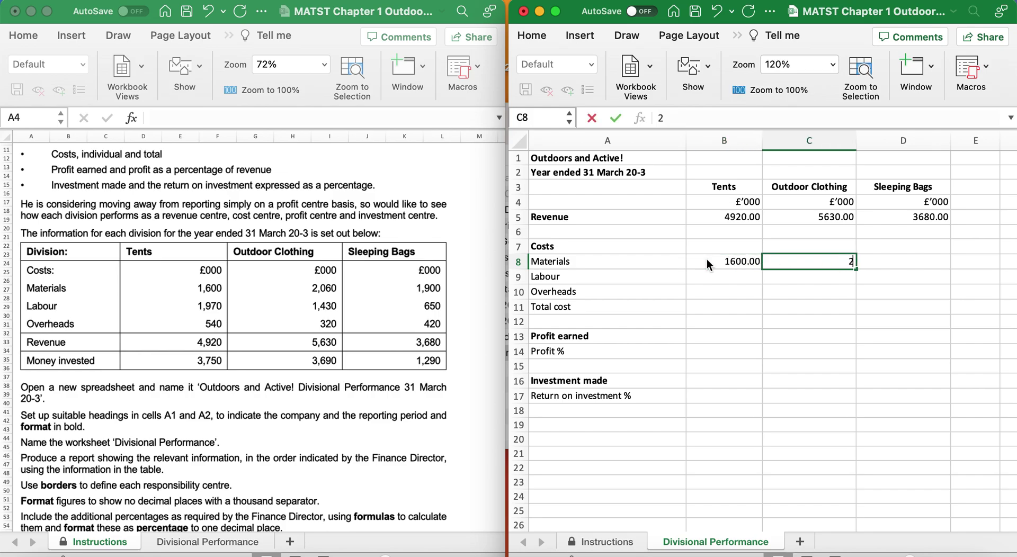
text(060)
key(Tab)
text(190)
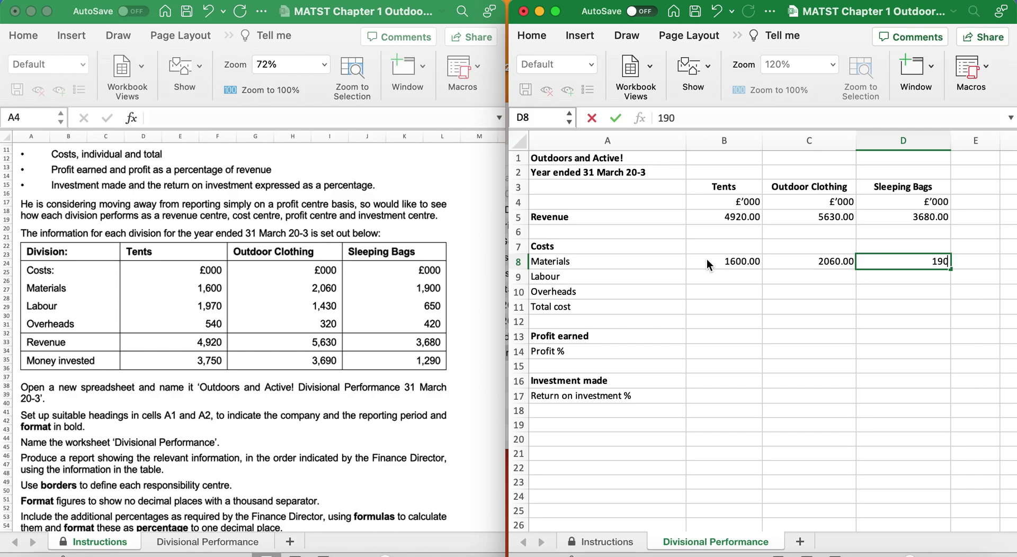
text(0)
key(Return)
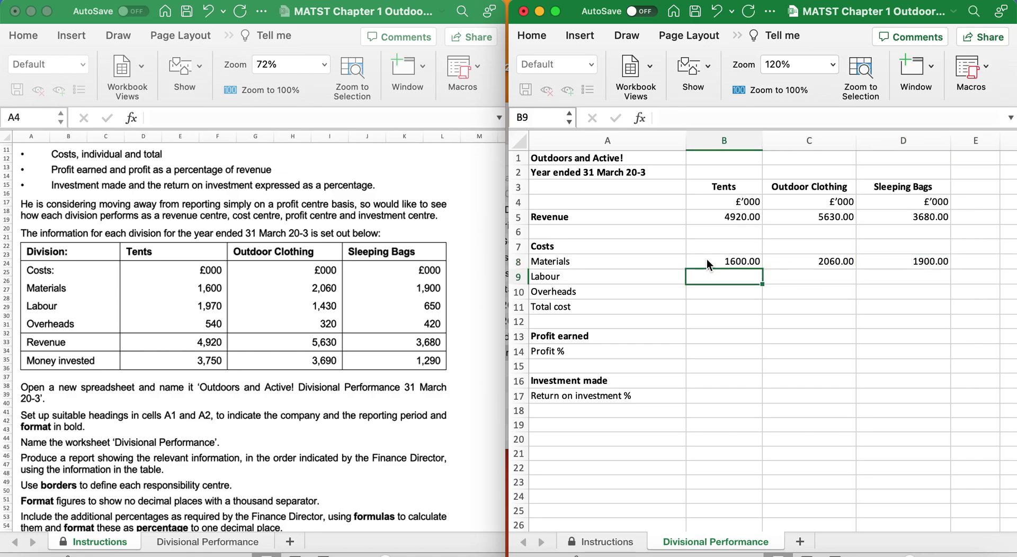
Enter labour costs 1970, 1430 and 650 for the three divisions.
text(1970)
key(Tab)
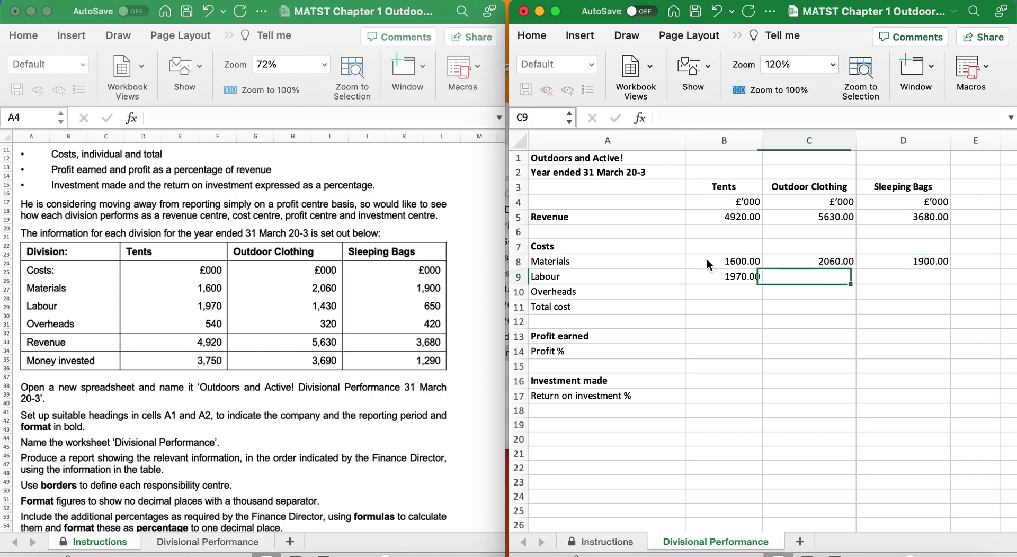
text(1430)
key(Tab)
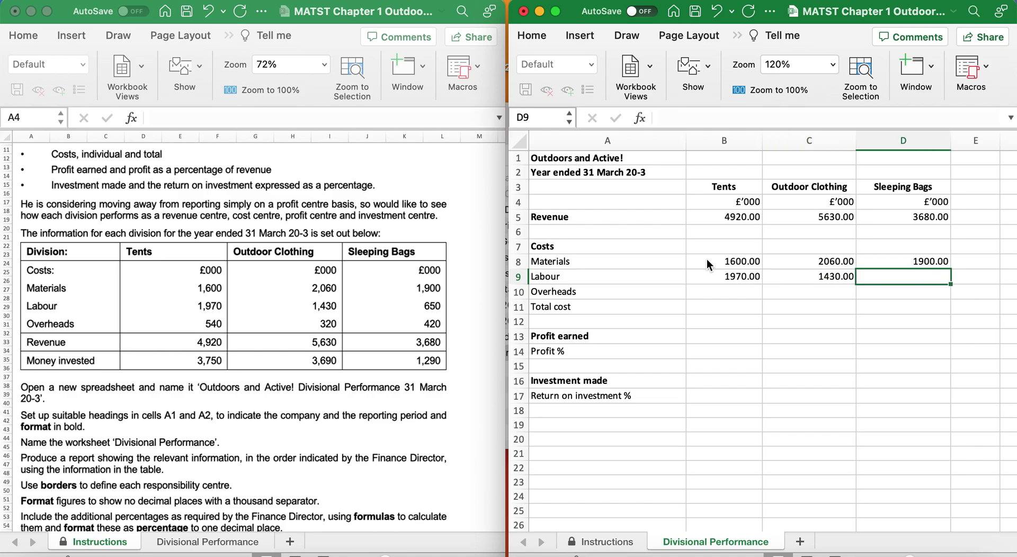
text(650)
key(Return)
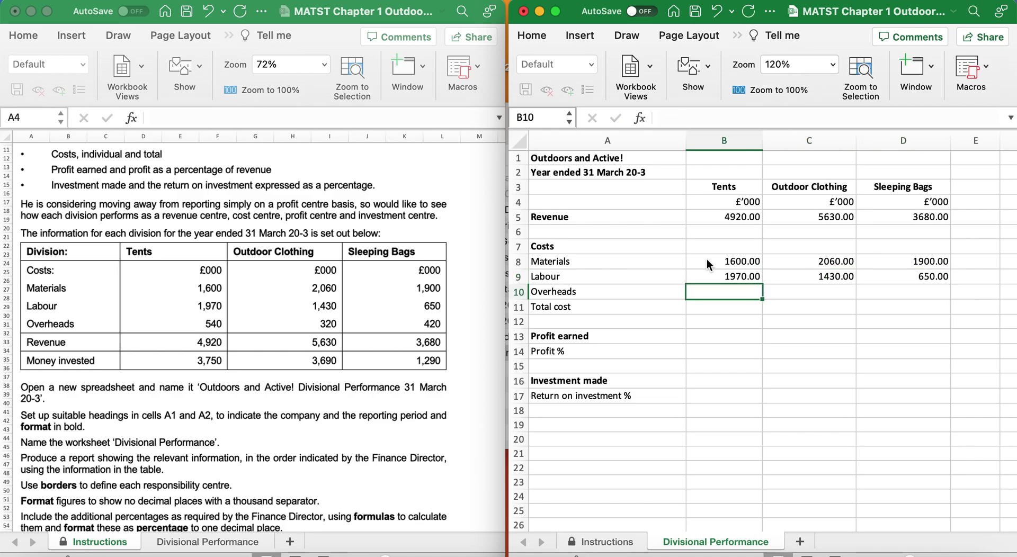
Enter overheads 540, 320 and 420 for the three divisions.
text(540)
key(Tab)
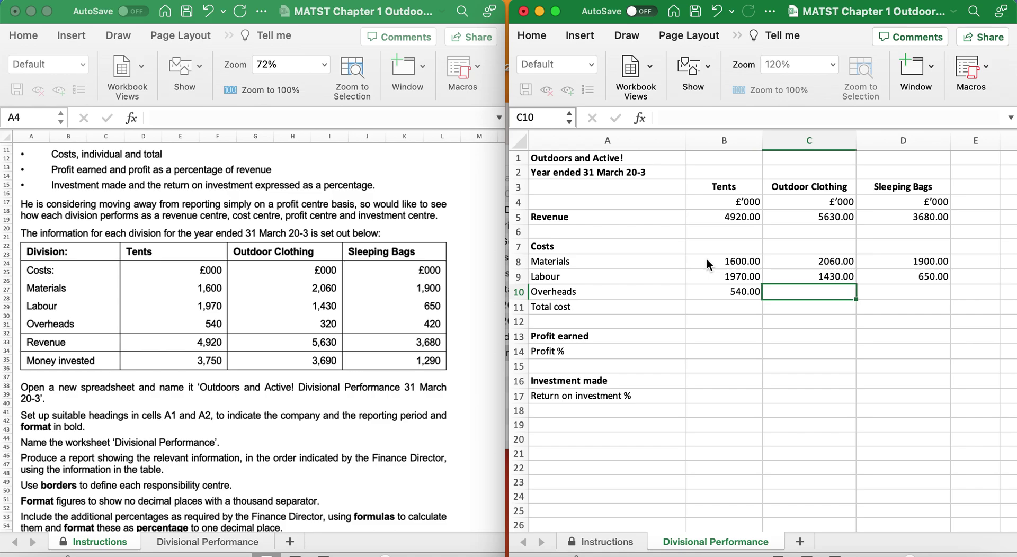
text(320)
key(Tab)
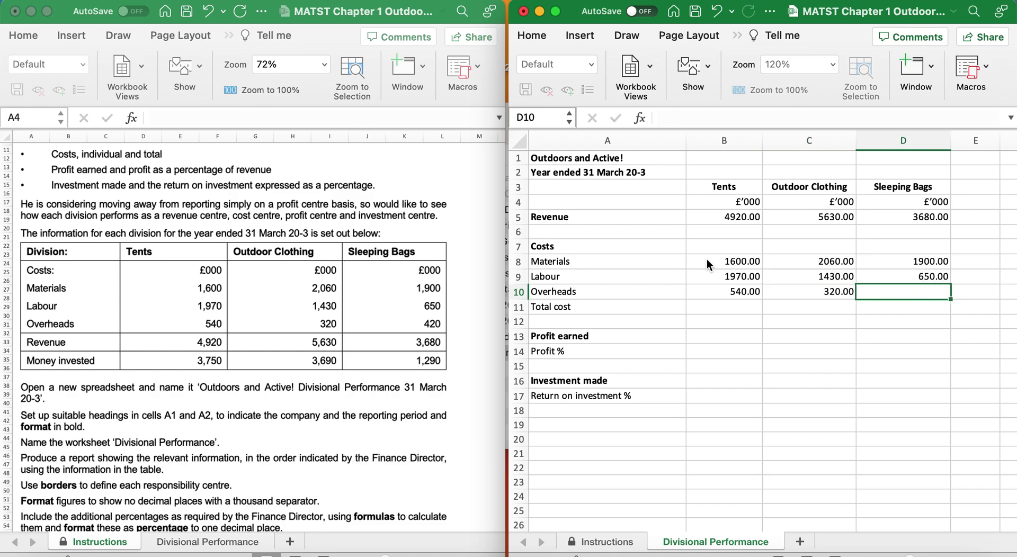
text(420)
key(Return)
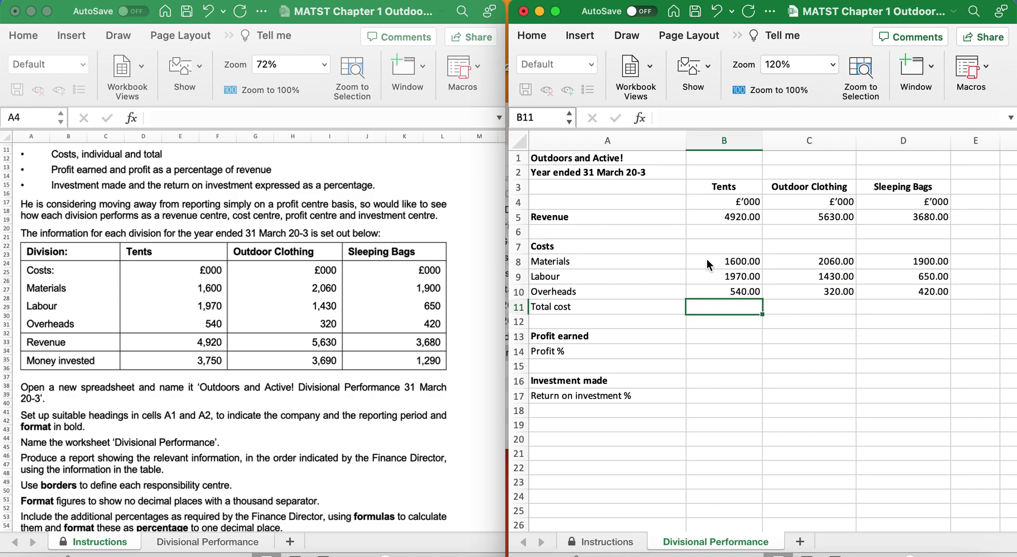
Enter investment made 3750, 3690 and 1290 in B16:D16.
click(714, 335)
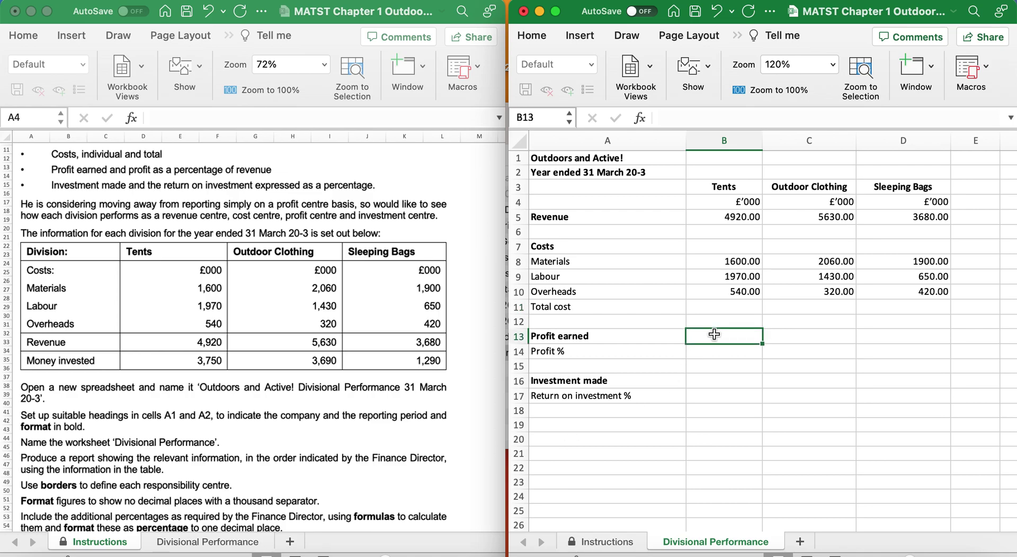
click(717, 380)
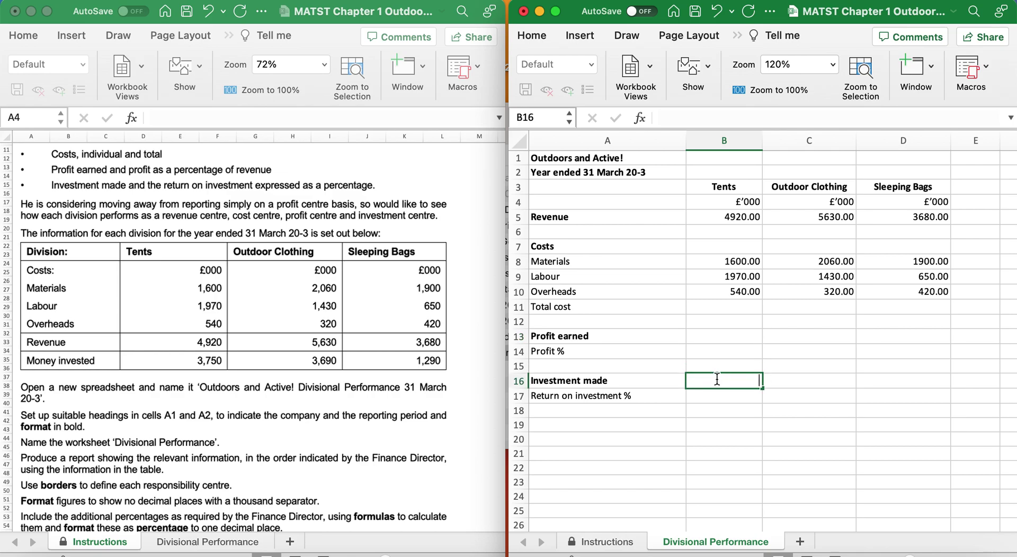
text(3750)
key(Tab)
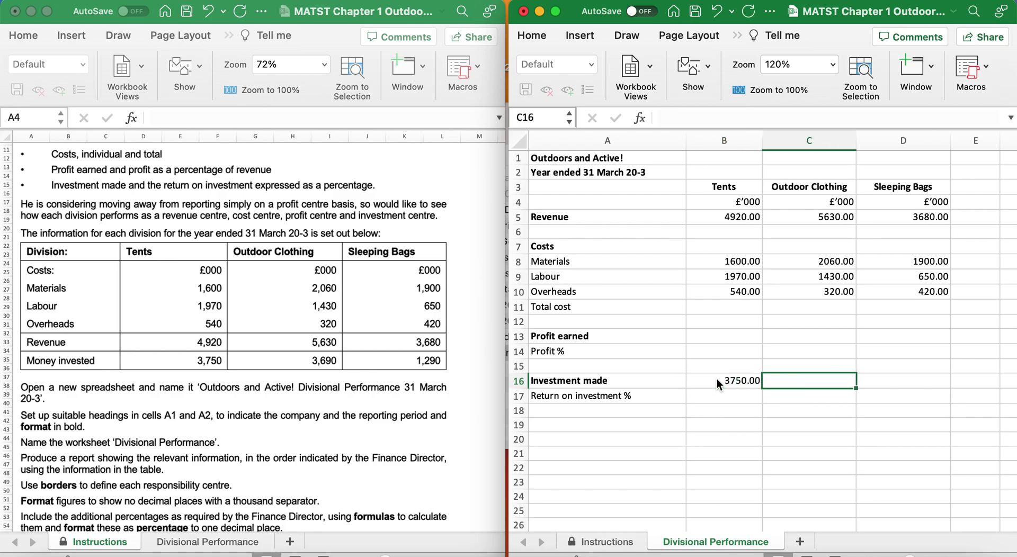
text(369)
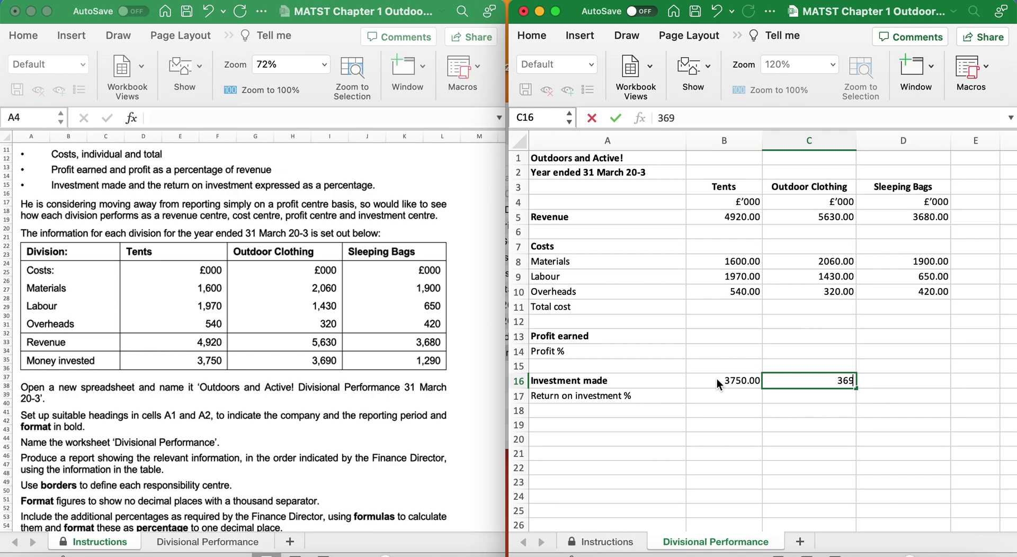
text(0)
key(Tab)
text(1290)
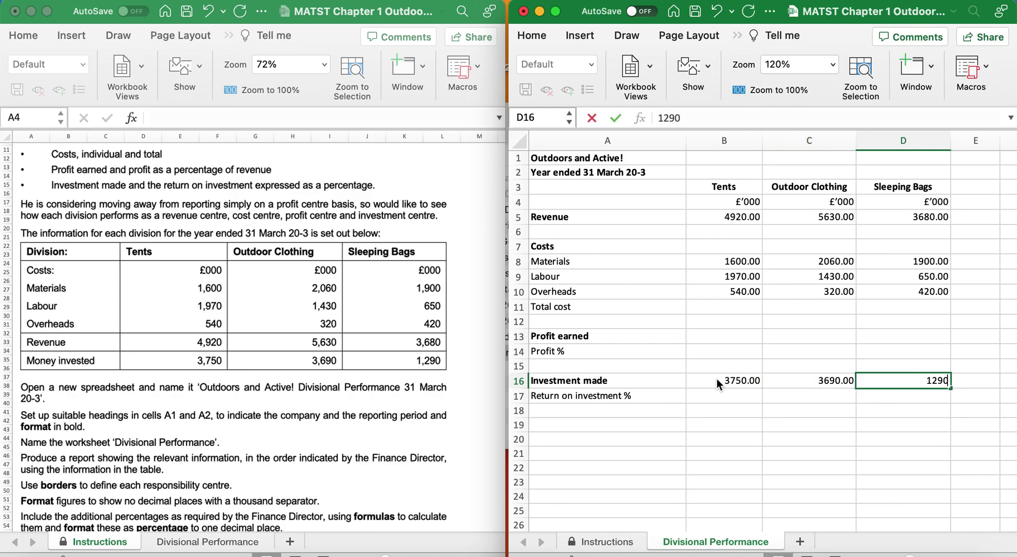
key(Return)
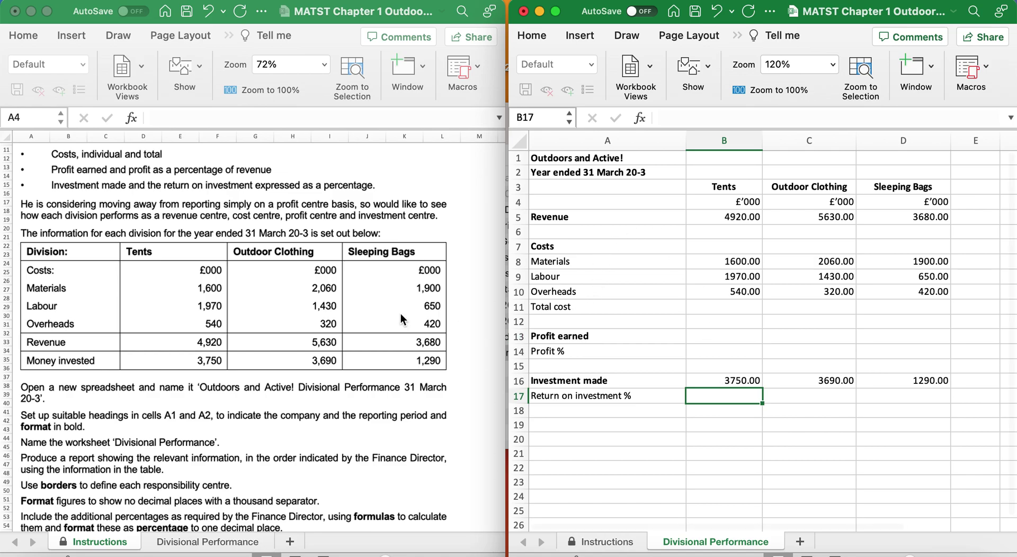
AutoSum the Tents costs in B11 and copy the total cost formula across to D11.
scroll(240, 313, up, 2)
scroll(240, 314, up, 3)
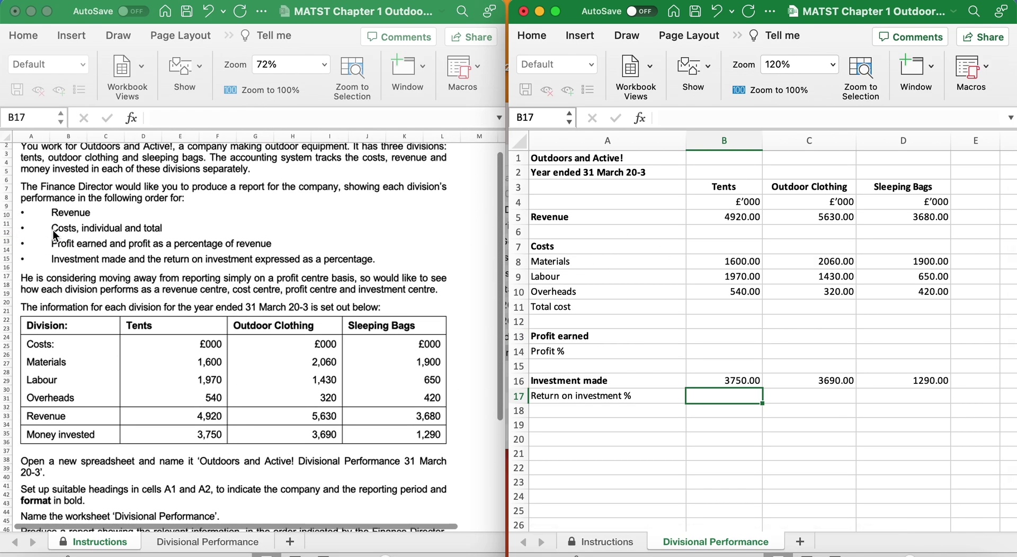
click(705, 305)
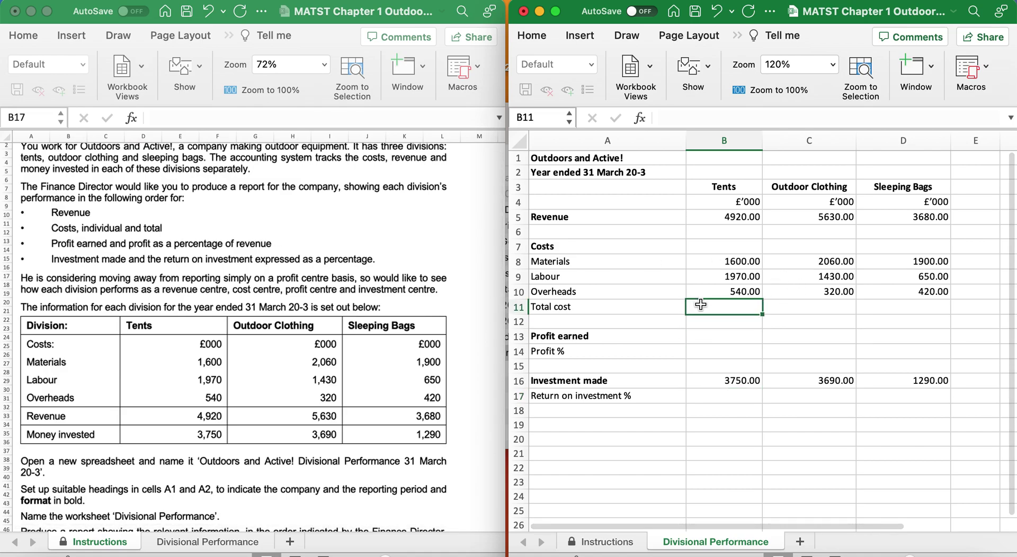
click(733, 34)
click(746, 50)
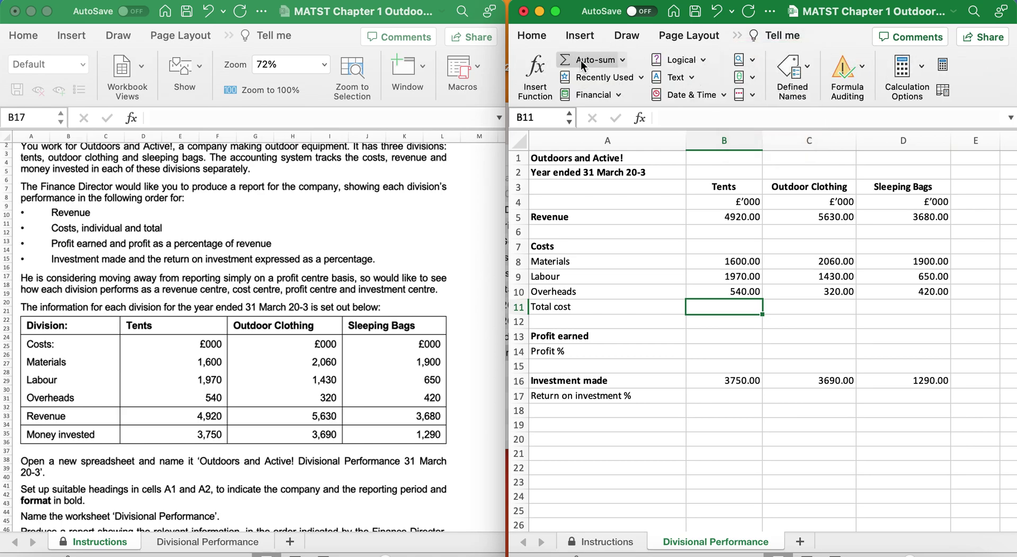
click(587, 61)
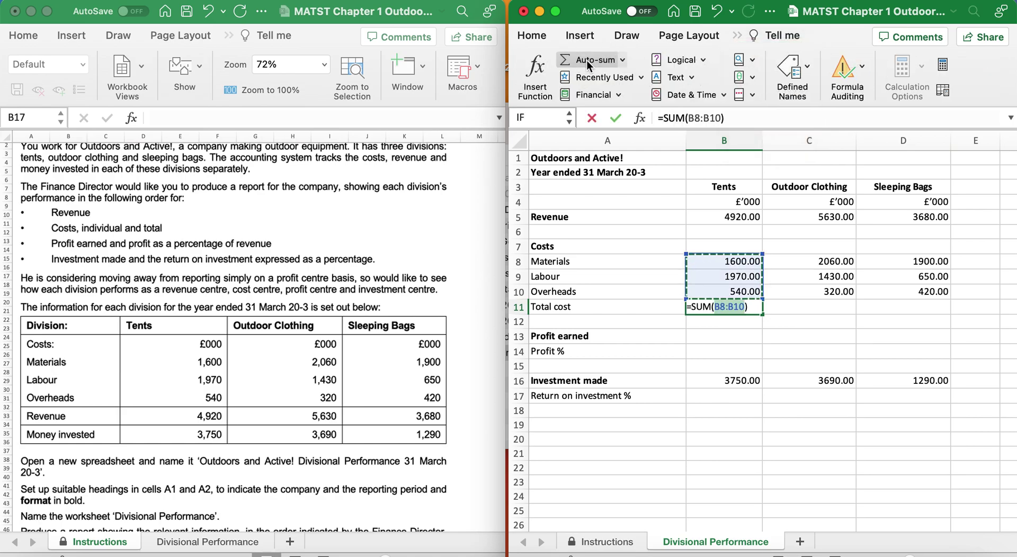
click(587, 60)
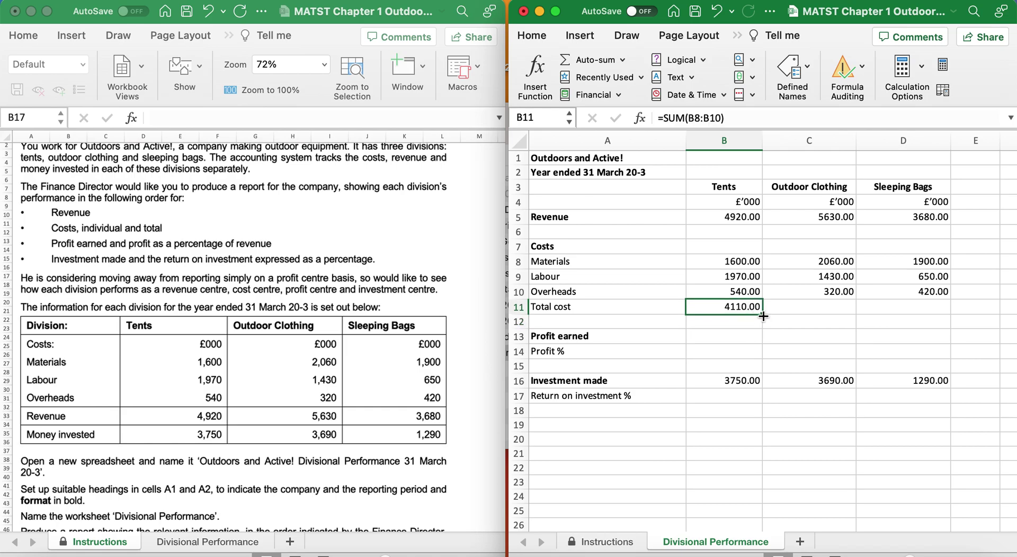
drag(763, 316, 949, 316)
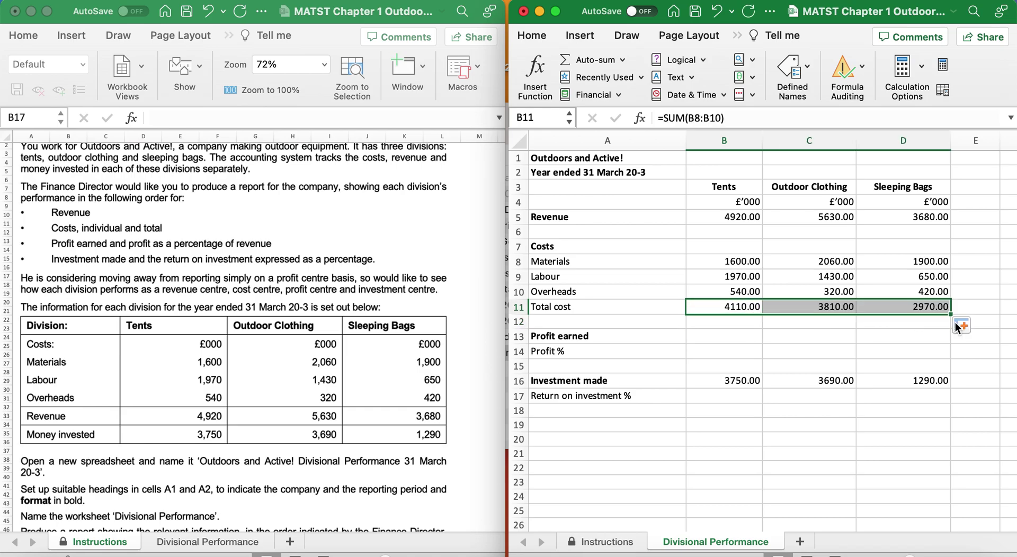
Enter =(B5-B11) in B13 and fill it right to D13.
click(728, 337)
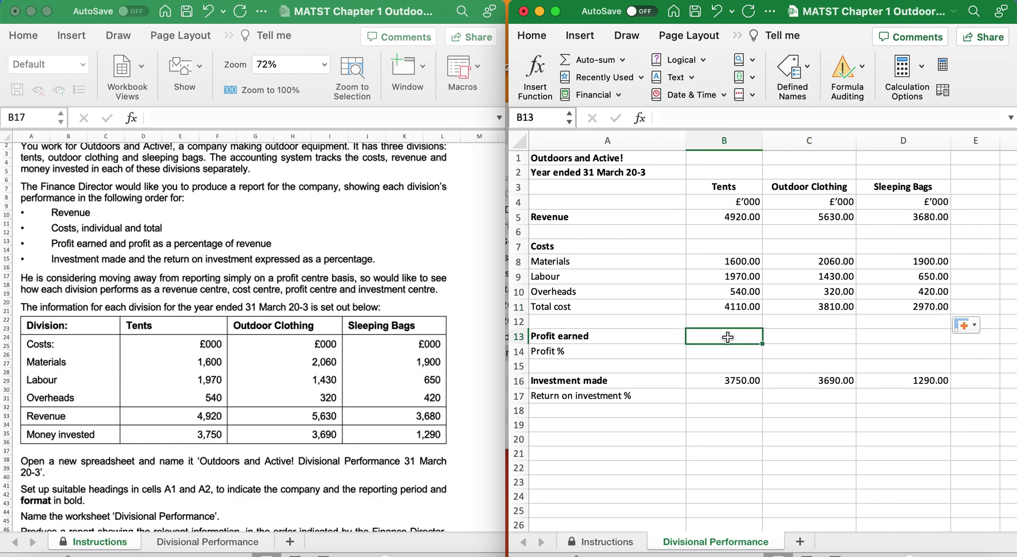
text(=)
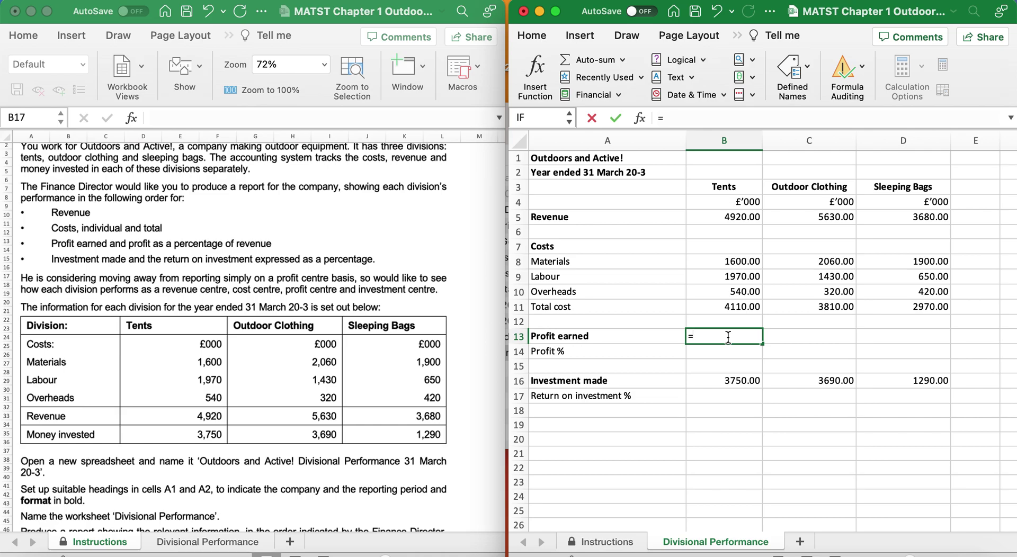
text(()
click(738, 215)
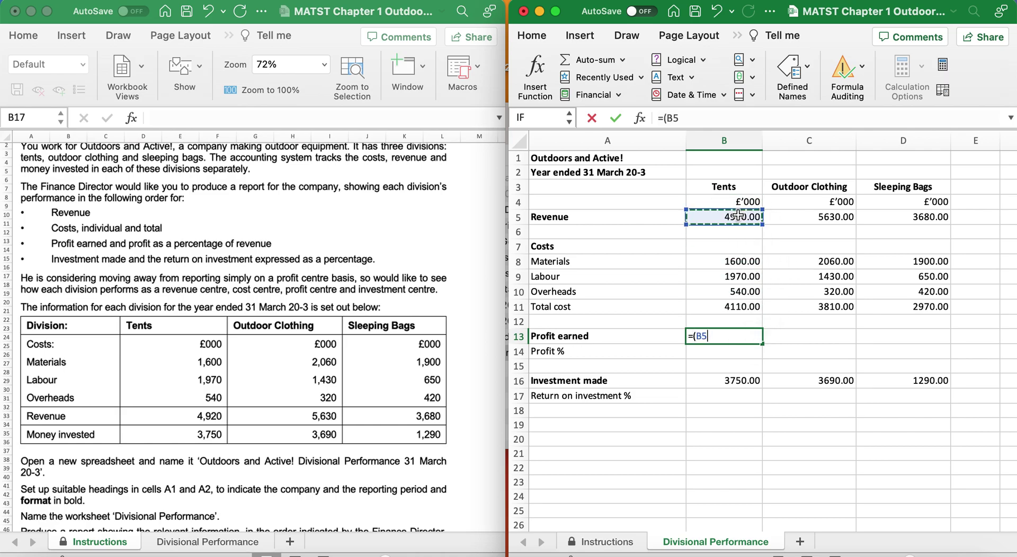
text(-)
click(722, 303)
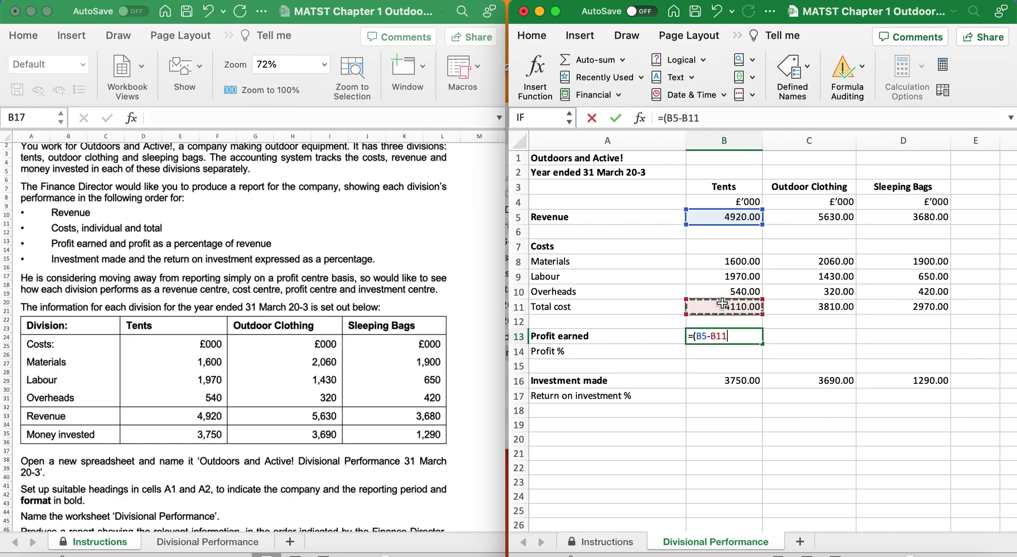
text())
key(Return)
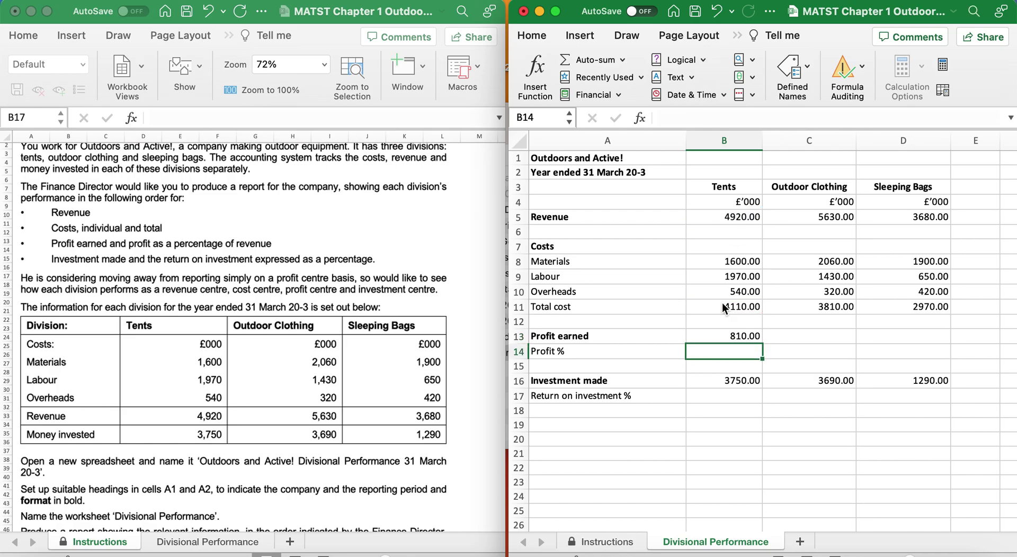
click(752, 338)
drag(761, 344, 941, 344)
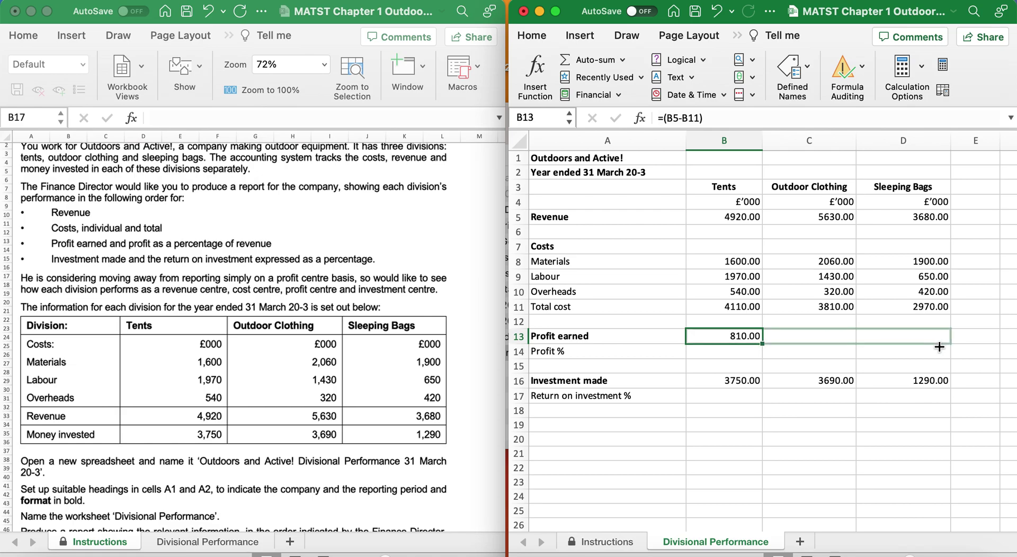
Enter the Profit % formula =B13/B5 in B14 and fill it right to D14.
click(728, 352)
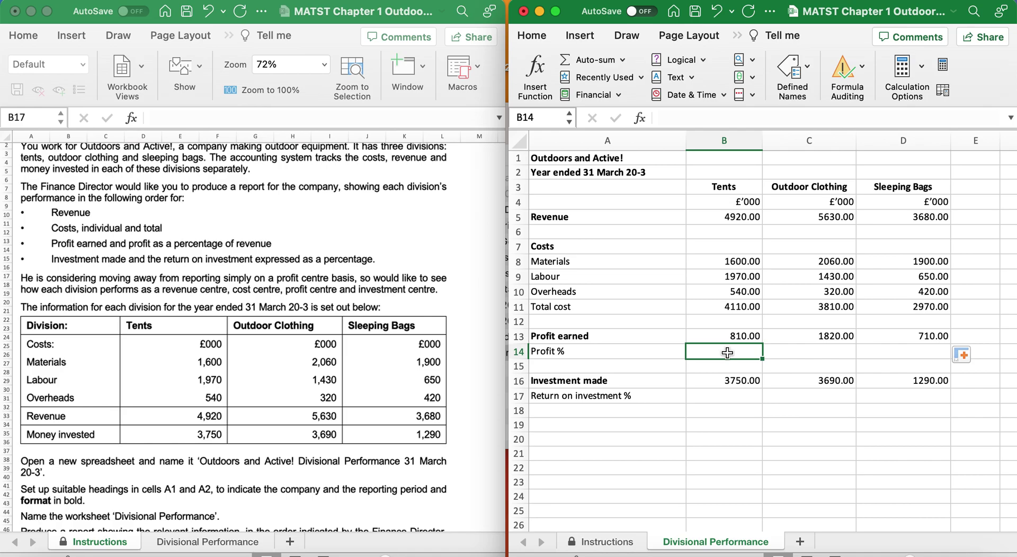
text(=()
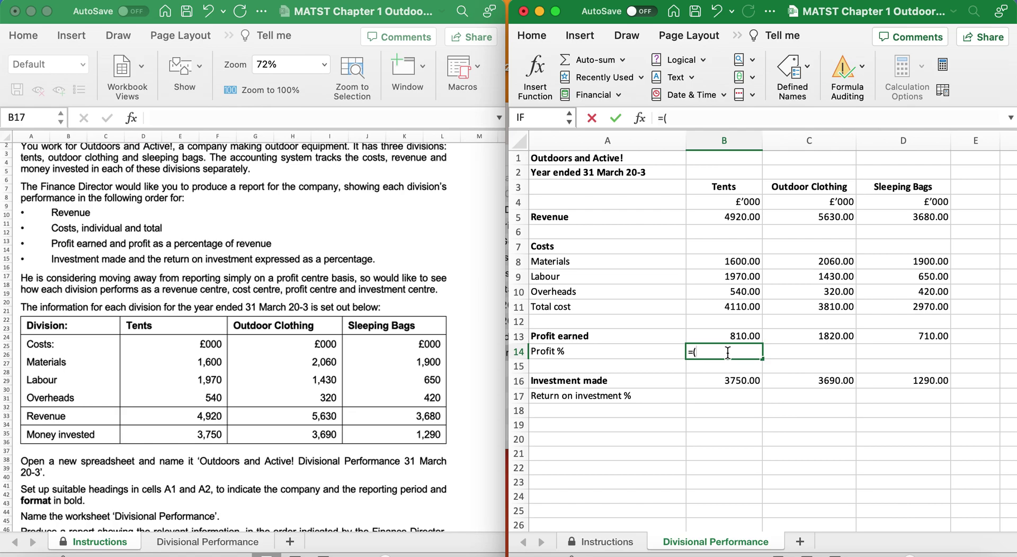
click(725, 336)
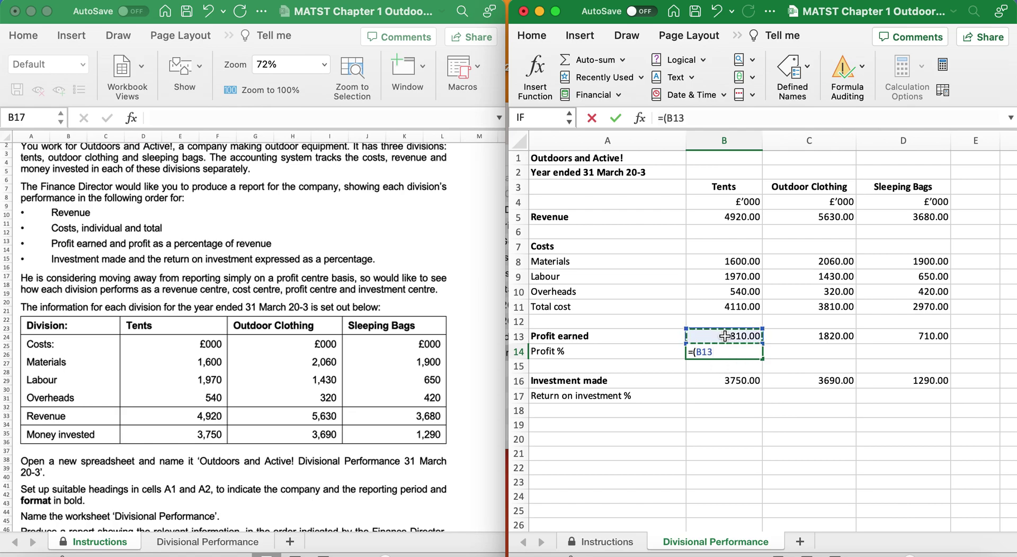
text(/)
click(724, 216)
text())
key(Return)
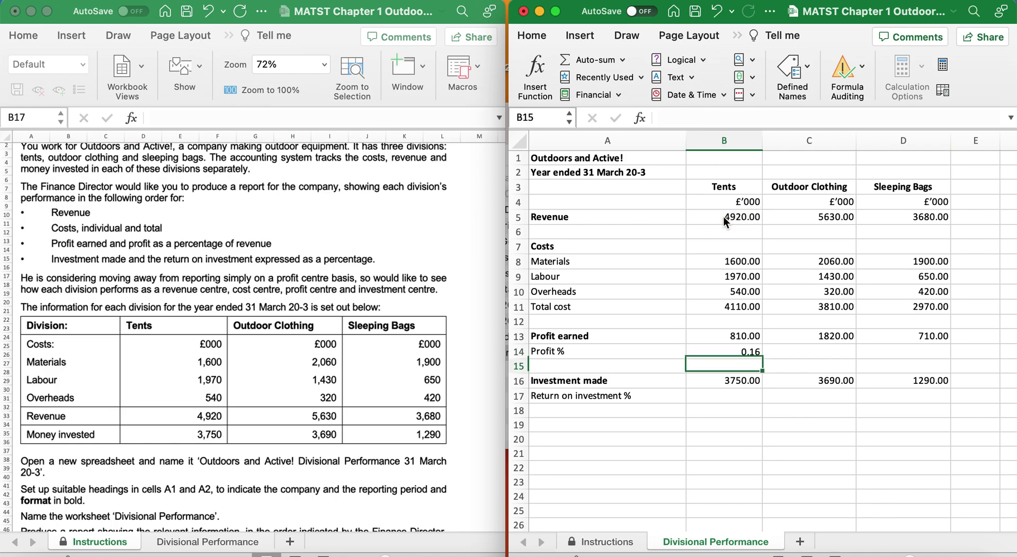
click(757, 353)
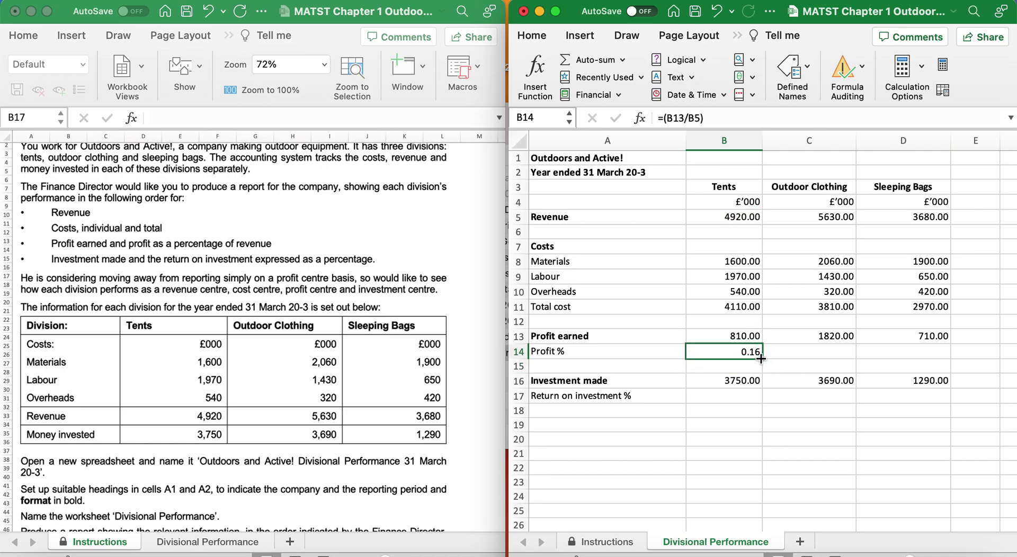
drag(763, 359, 945, 361)
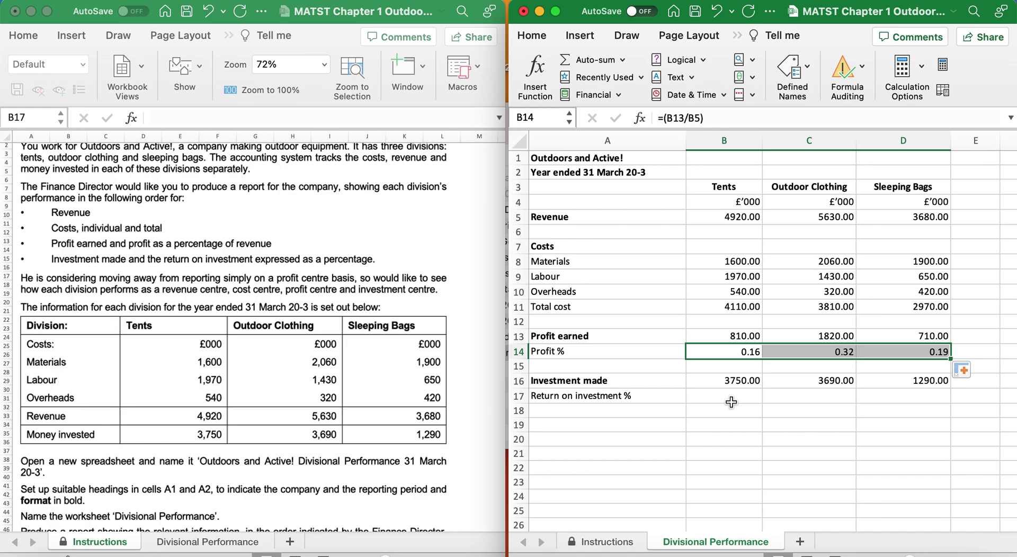
Enter the return on investment formula =B13/B16 in B17 and fill it right to D17.
click(731, 400)
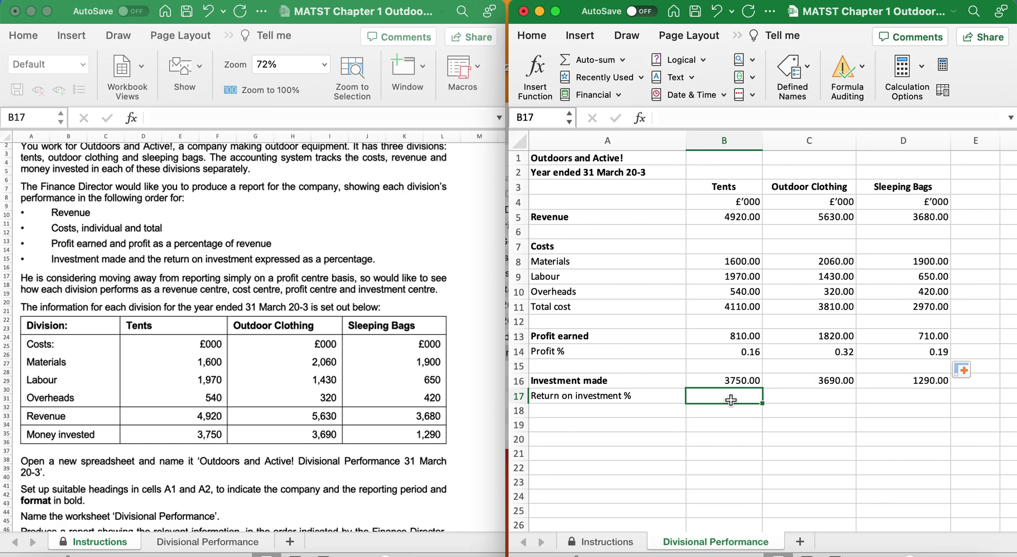
text(=()
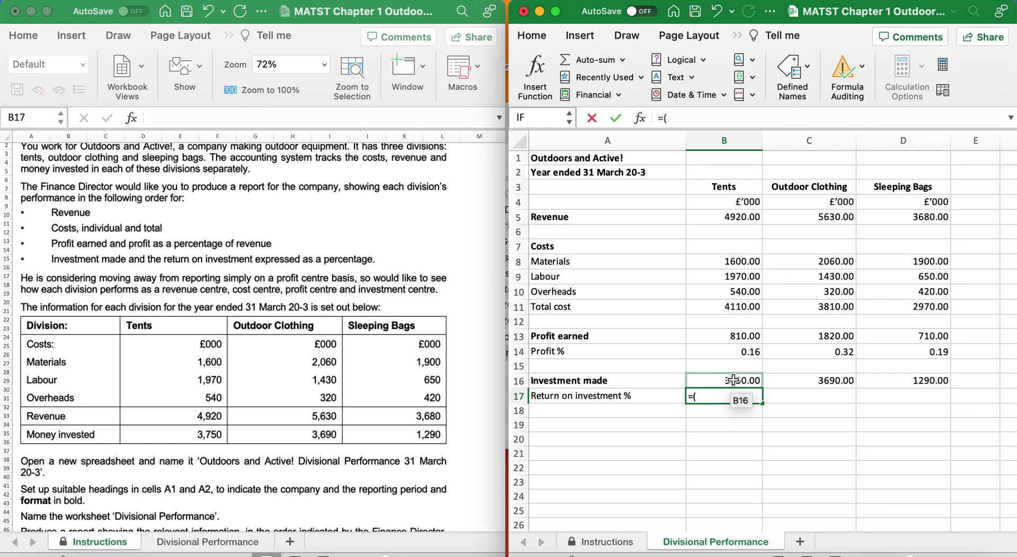
click(735, 337)
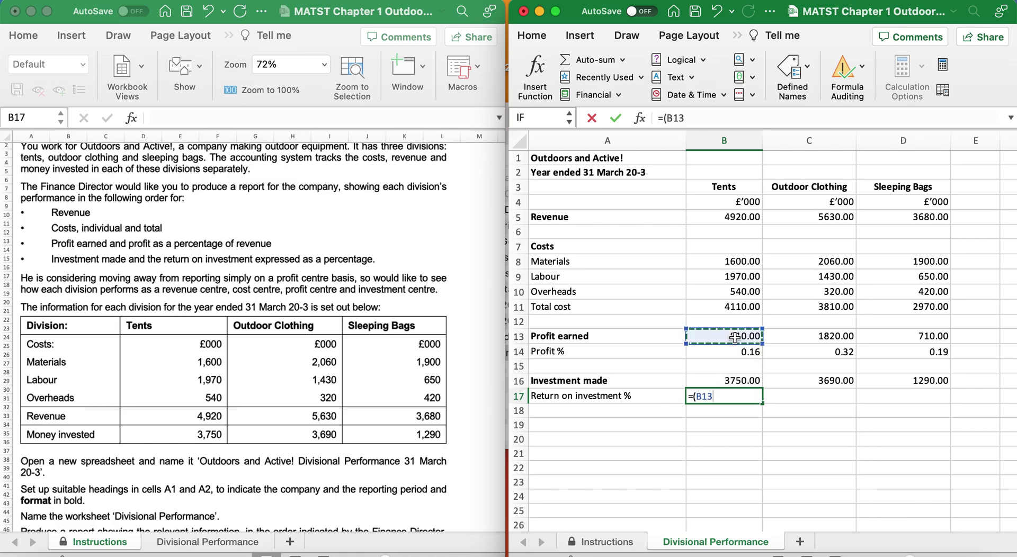
text(/)
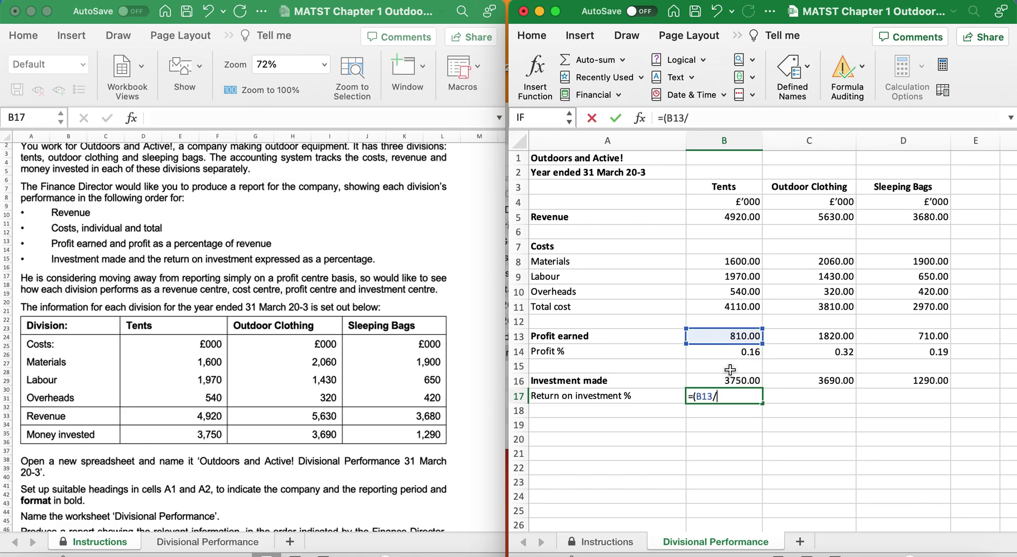
click(731, 381)
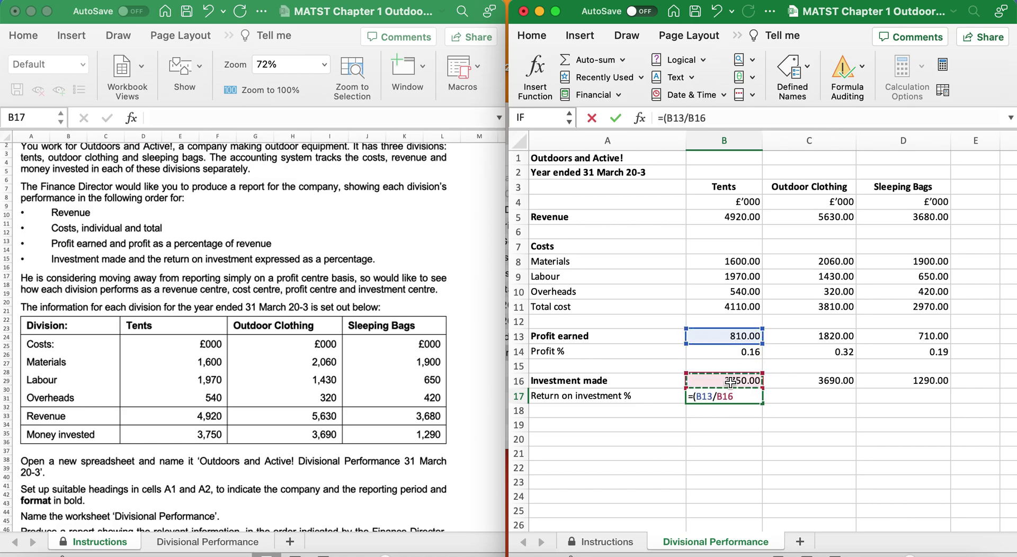
text())
key(Return)
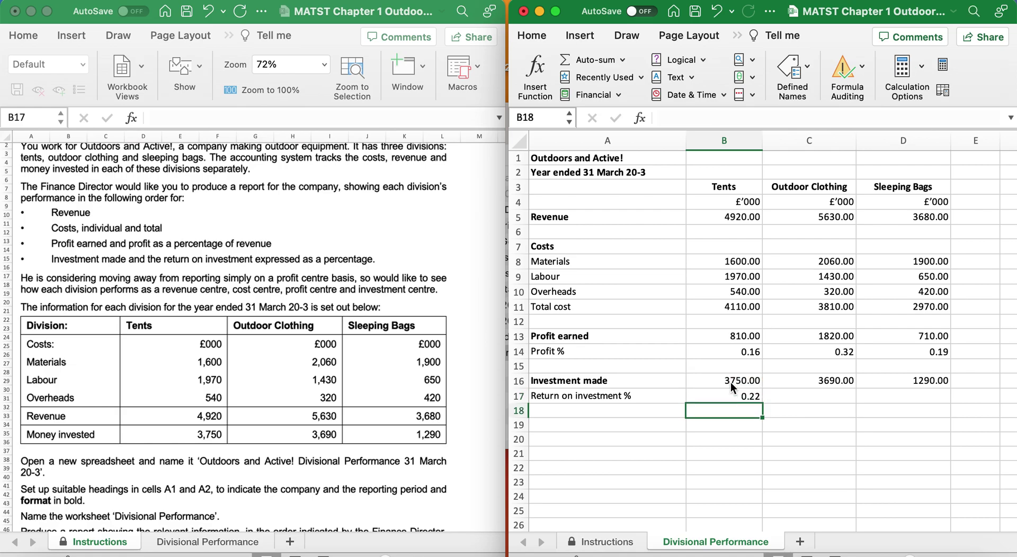
click(755, 399)
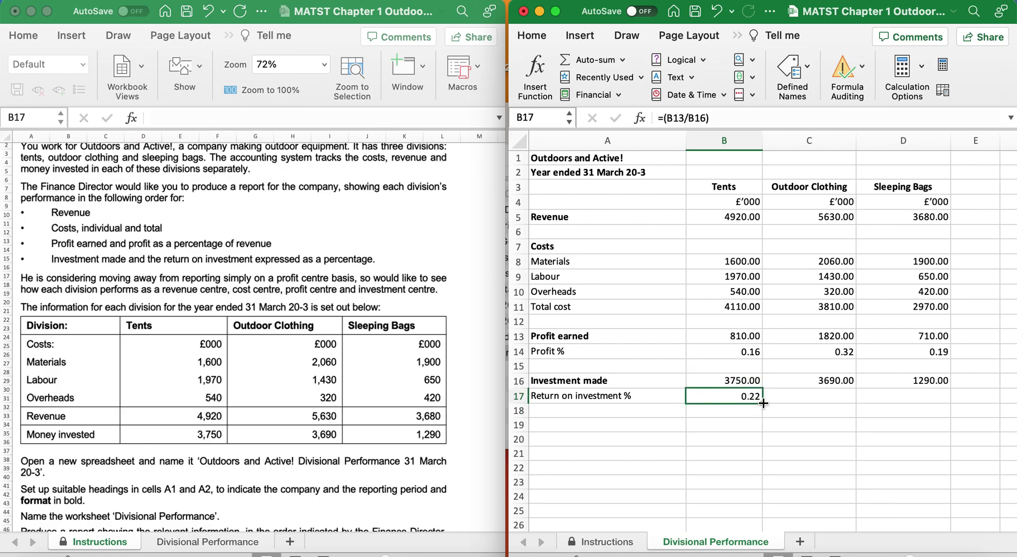
drag(764, 403, 940, 417)
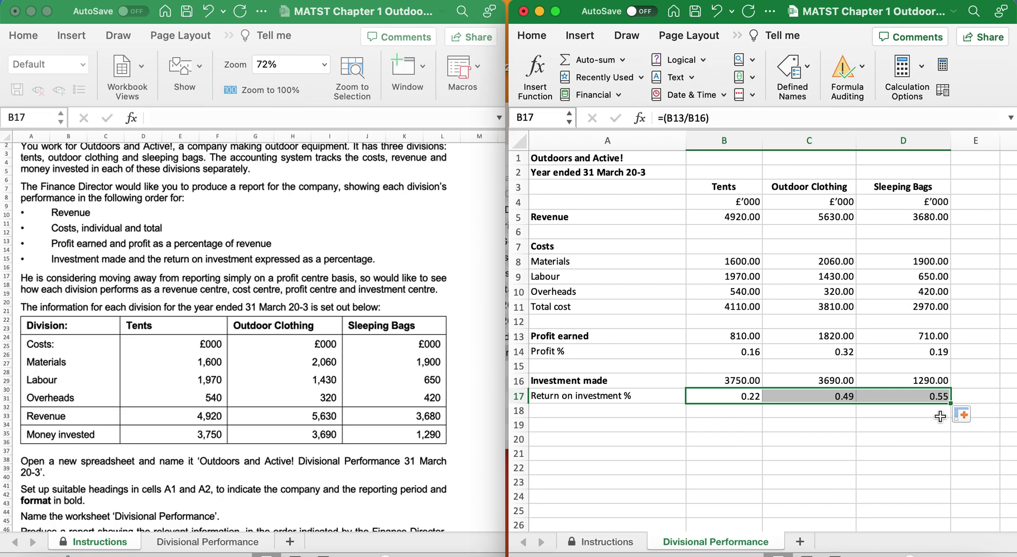
Put top and bottom borders on the Revenue row A5:D5.
scroll(214, 364, down, 3)
scroll(214, 363, down, 3)
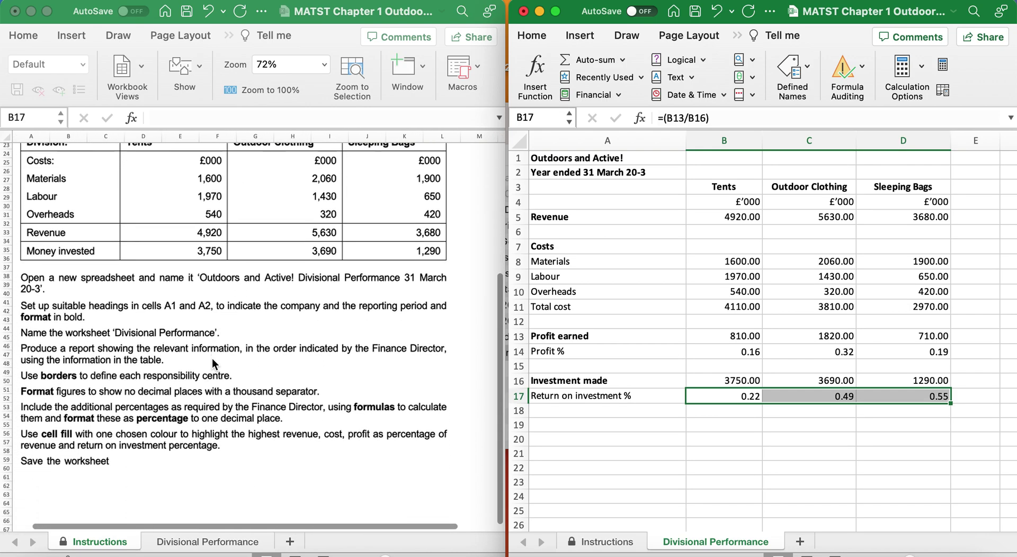
scroll(214, 364, down, 3)
scroll(213, 364, down, 1)
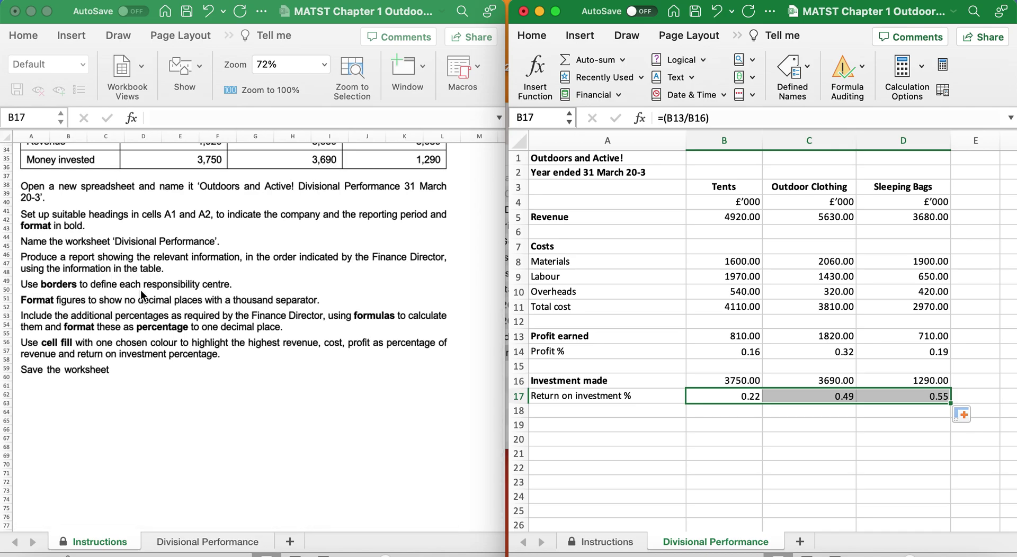
click(559, 218)
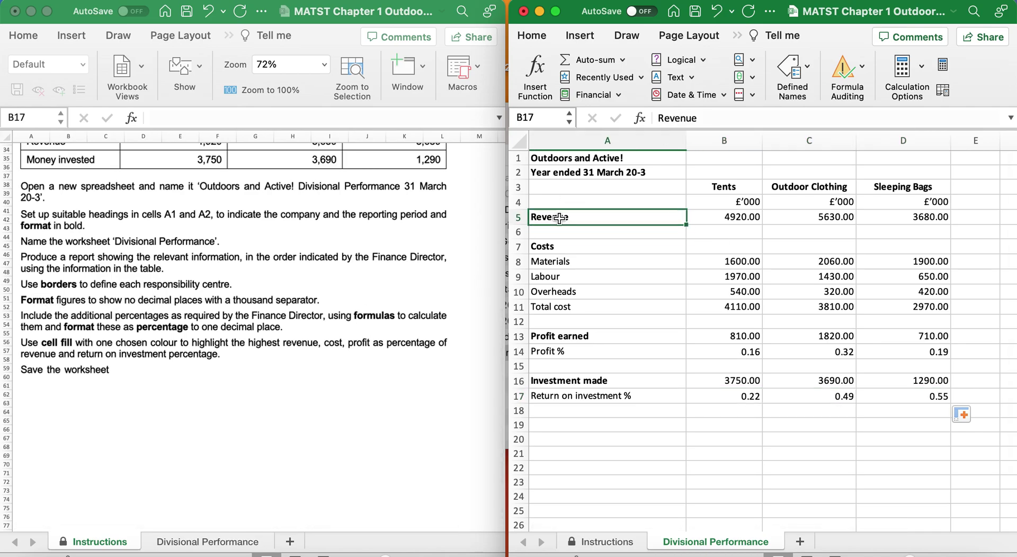
drag(559, 219, 910, 213)
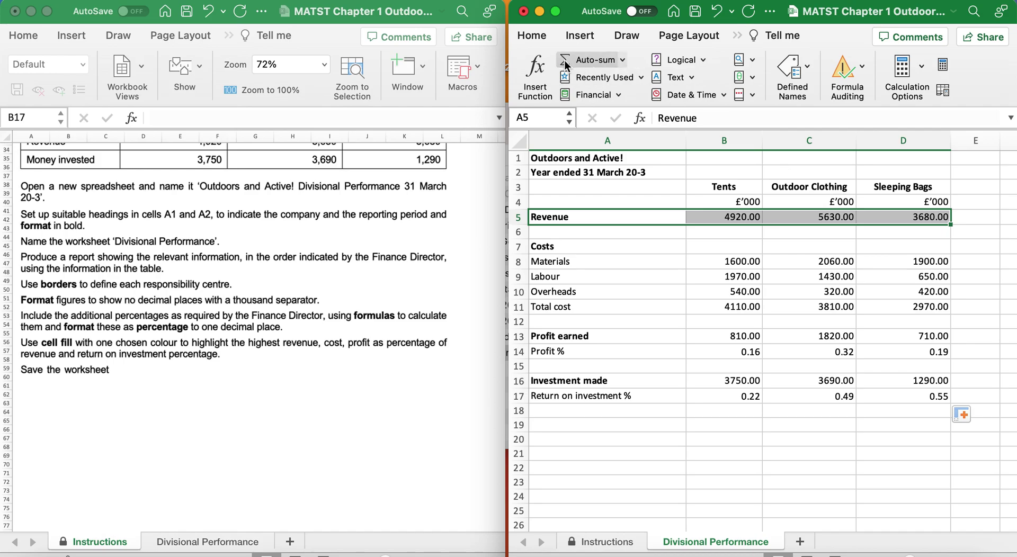
click(533, 36)
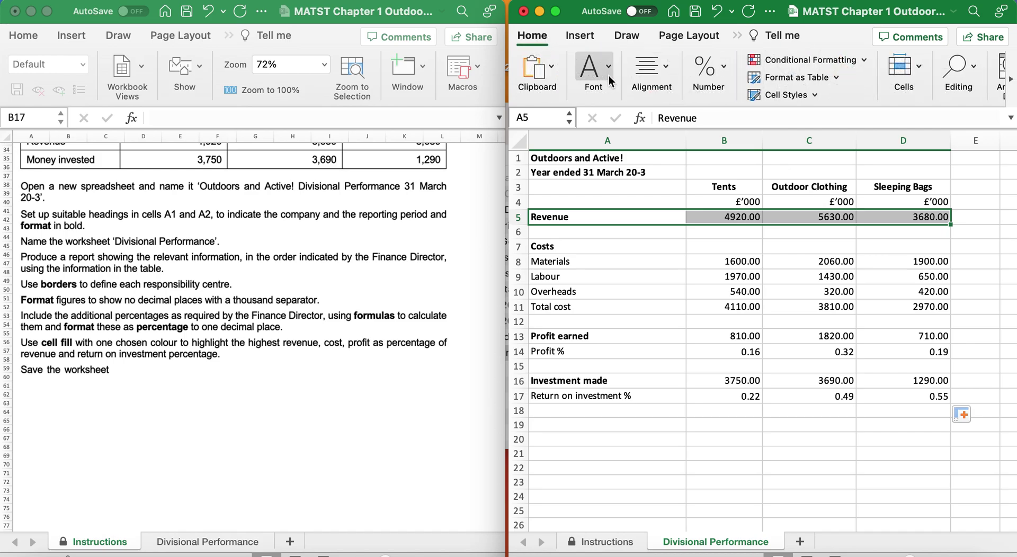
click(604, 74)
click(601, 140)
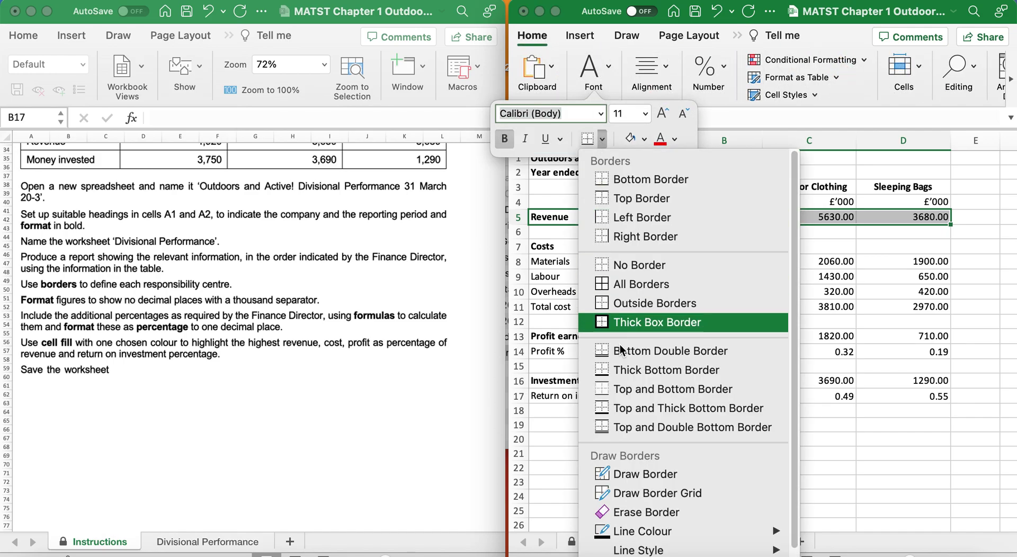
click(627, 390)
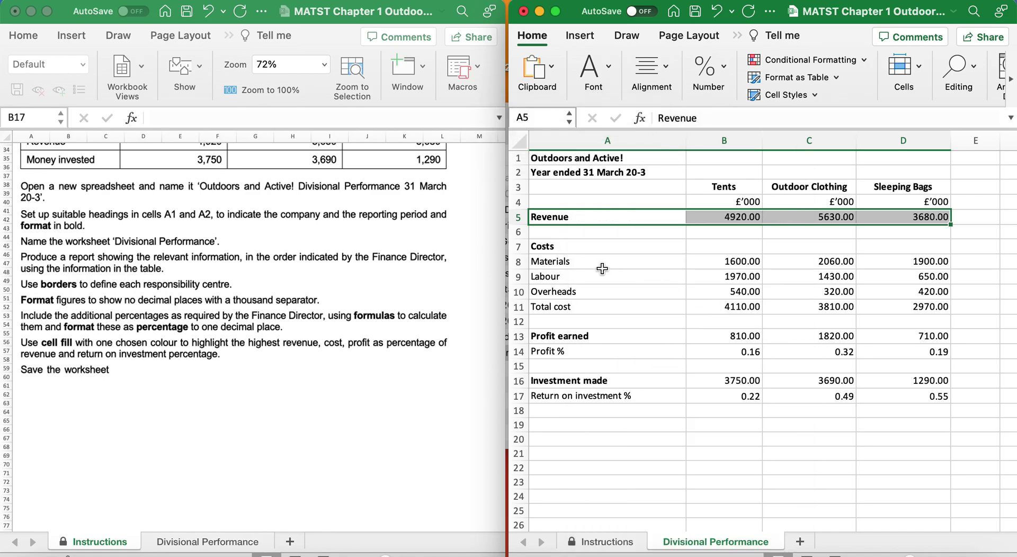
Border the Costs A7:D11, profit A13:D14 and investment A16:D17 sections.
drag(563, 248, 906, 308)
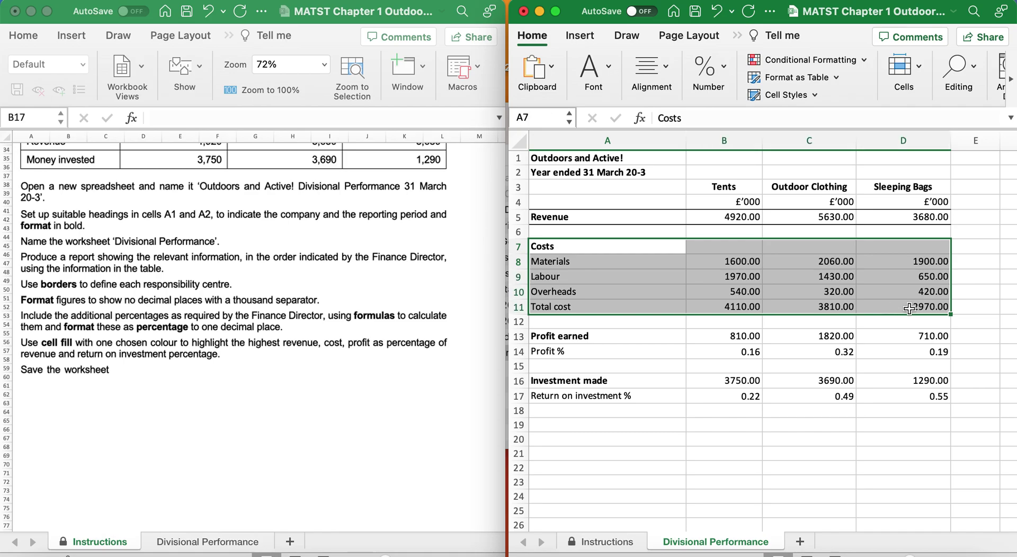
click(610, 75)
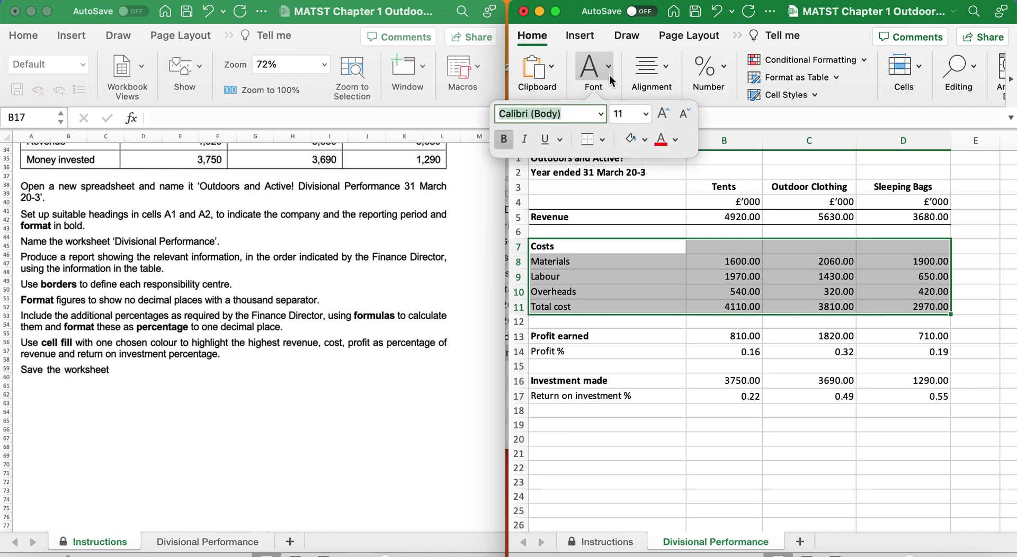
click(590, 337)
drag(590, 337, 919, 352)
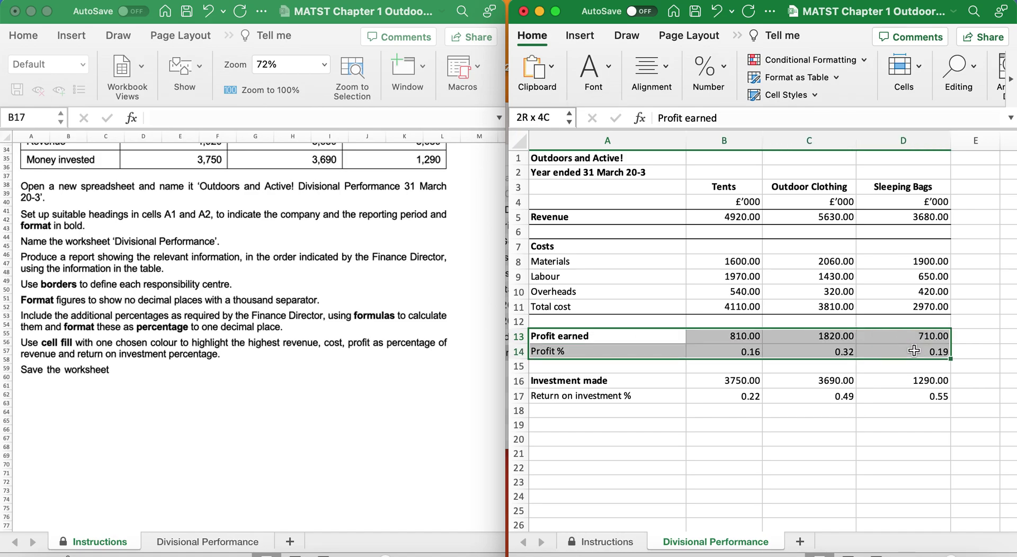
click(602, 67)
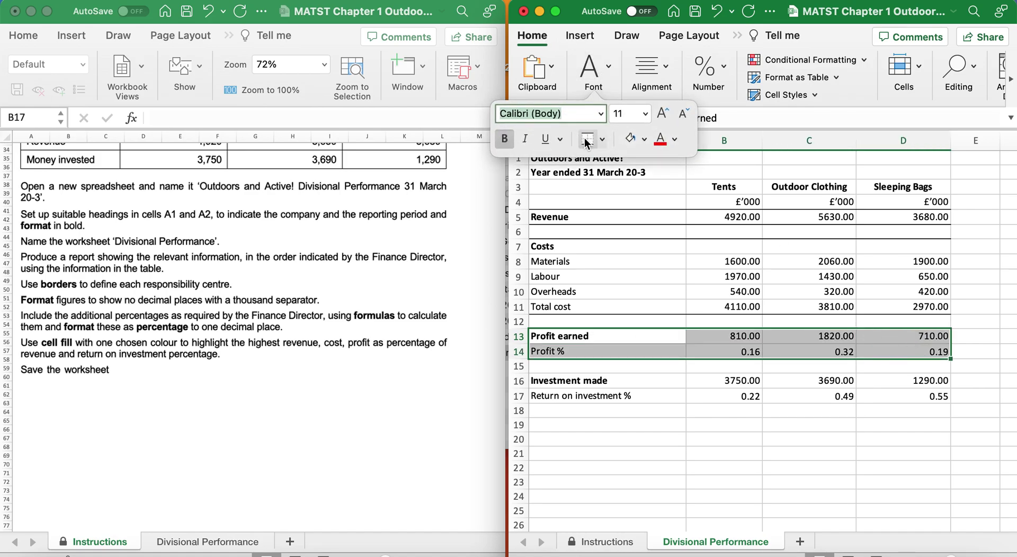
drag(618, 378, 914, 397)
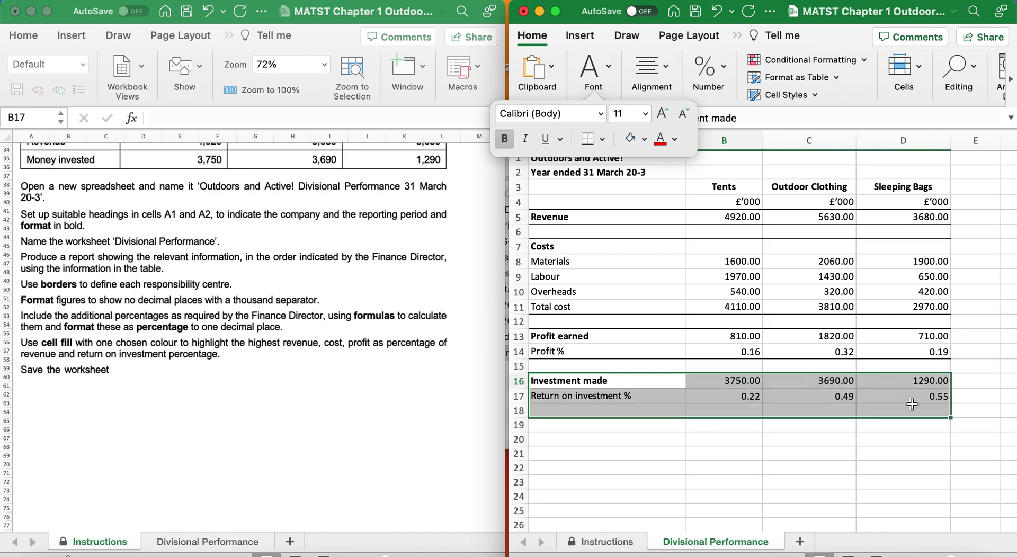
click(598, 66)
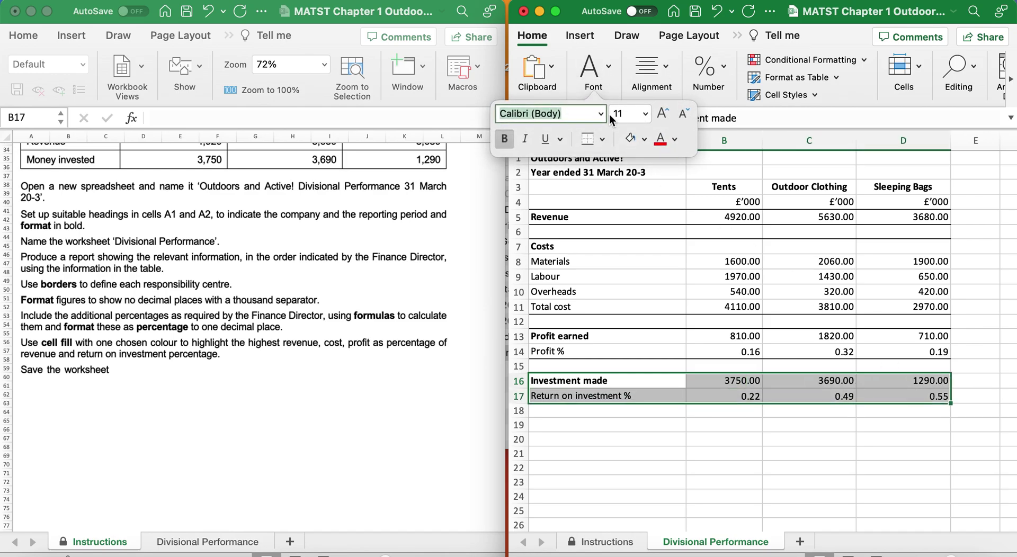
click(640, 438)
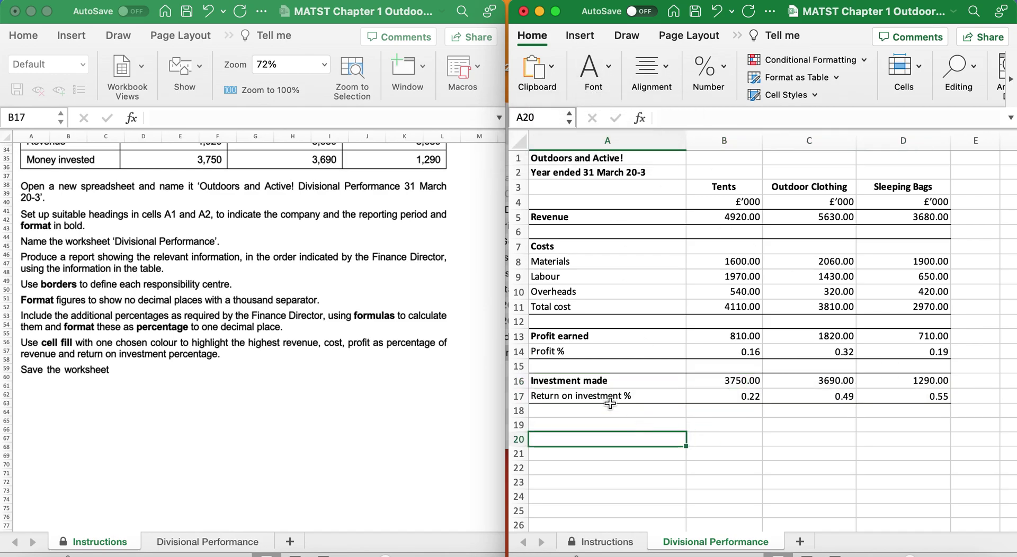
Format figures B5:D17 with 0 decimal places and a 1000 separator via Format Cells.
scroll(63, 326, down, 5)
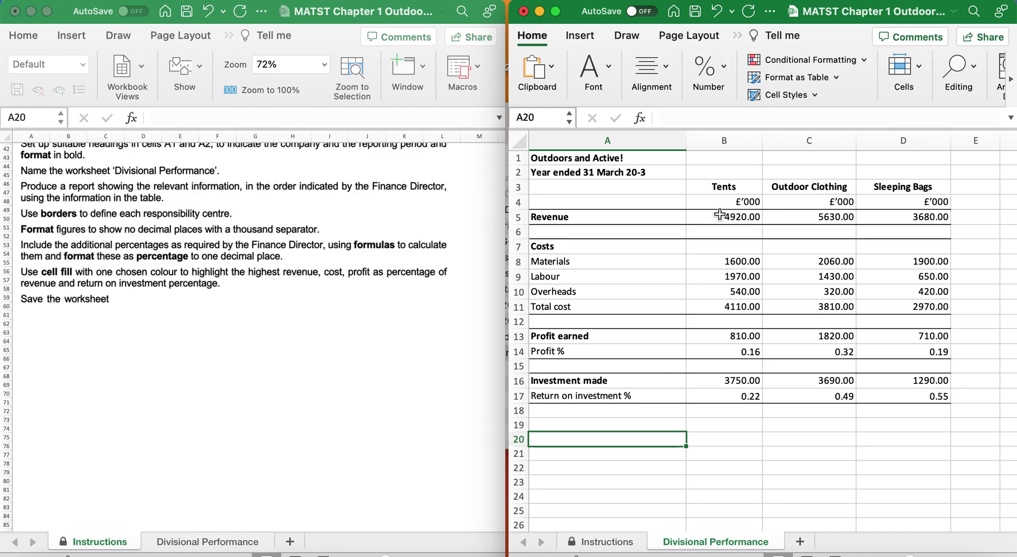
mouse_move(722, 217)
mouse_down()
mouse_move(836, 269)
mouse_move(930, 398)
mouse_up()
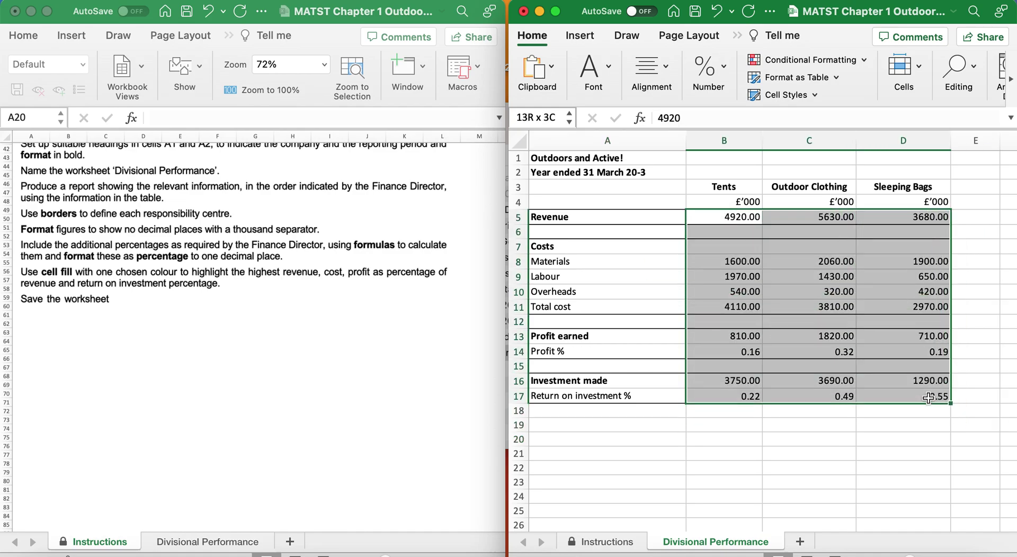
right_click(929, 398)
click(805, 381)
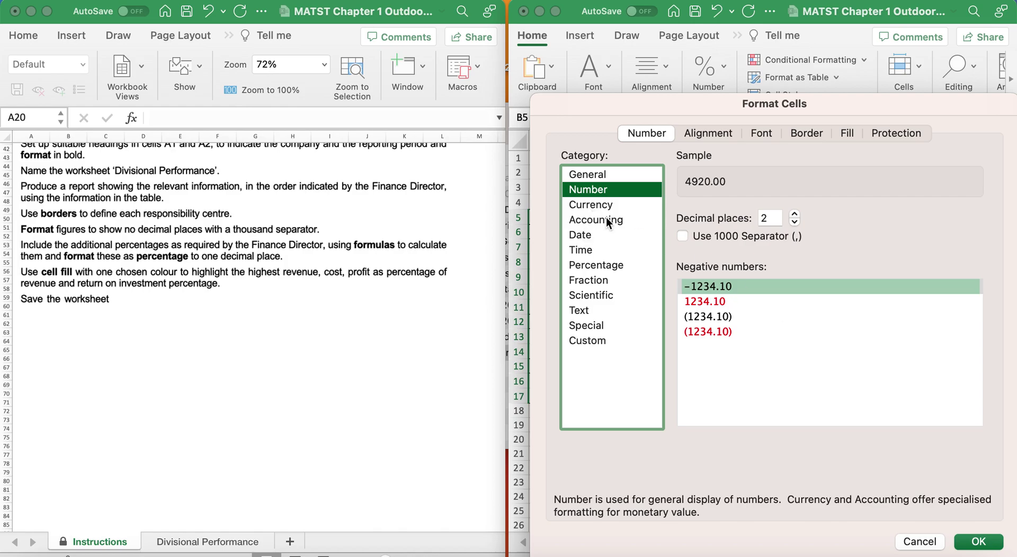
double_click(795, 222)
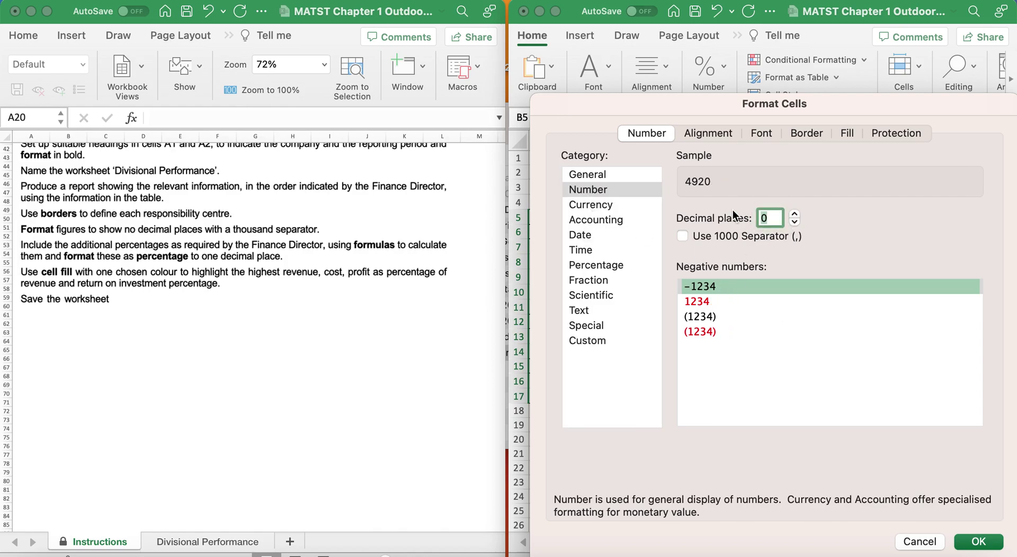
click(683, 237)
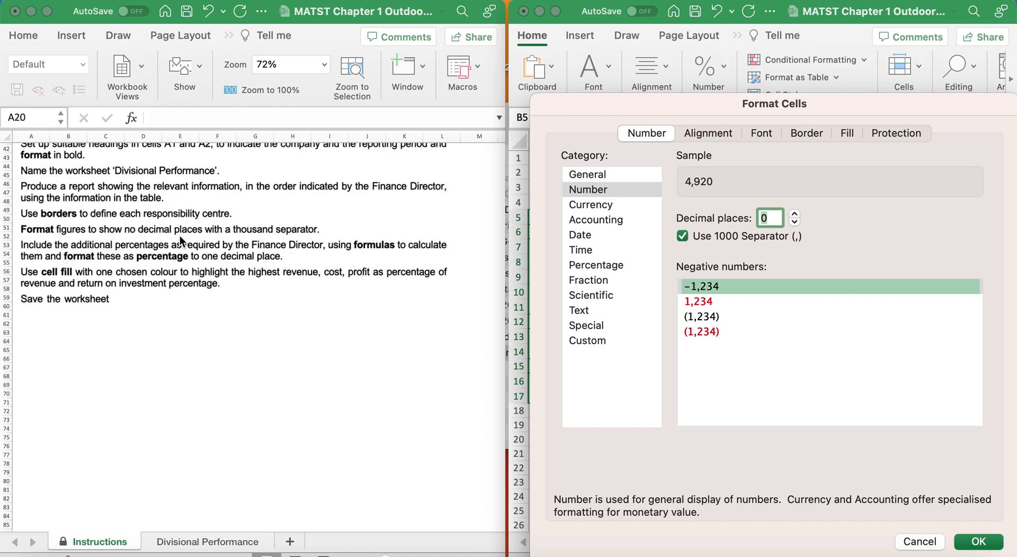
click(979, 542)
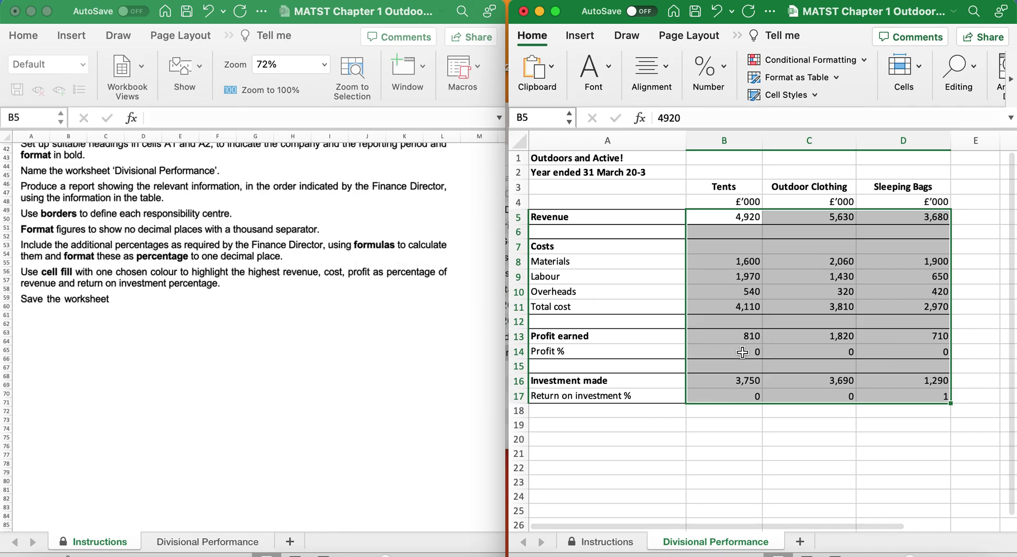
Format the Profit % row (B14:D14) as percentages with one decimal place.
drag(742, 352, 905, 355)
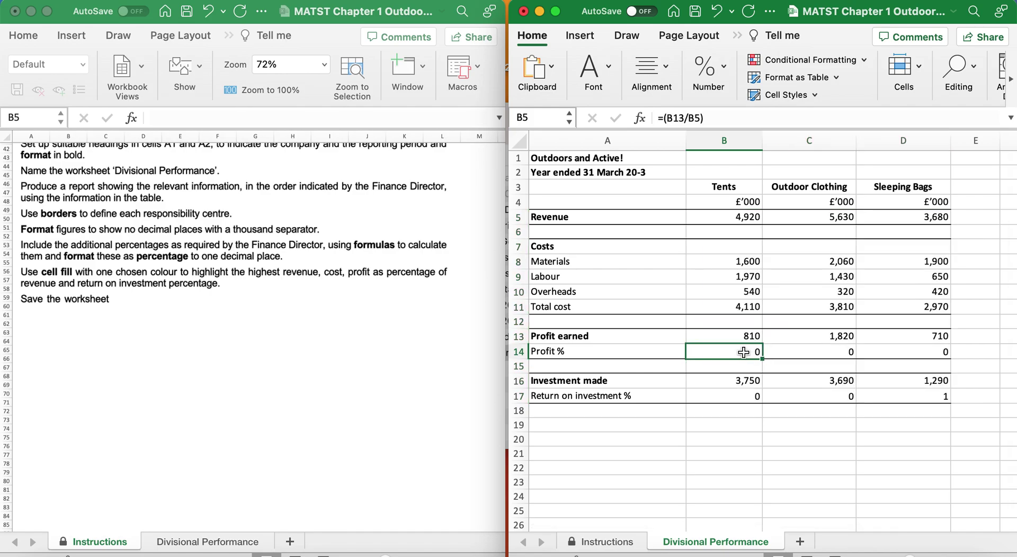
right_click(905, 355)
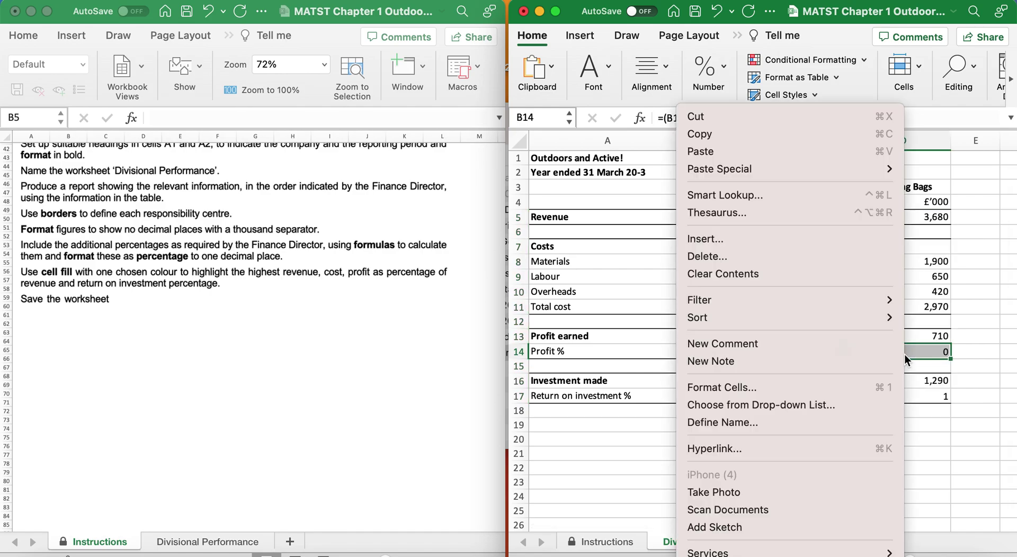
click(706, 388)
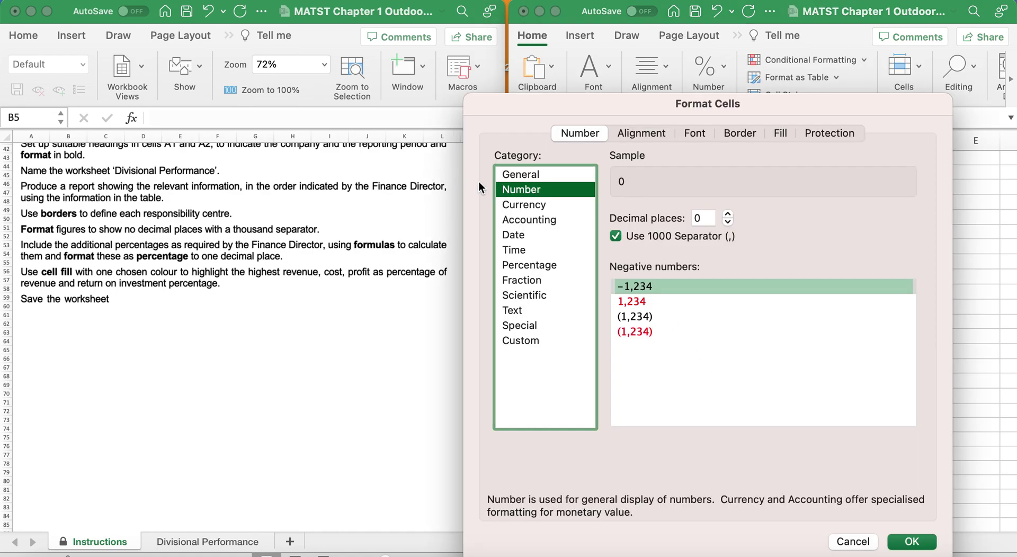
click(512, 266)
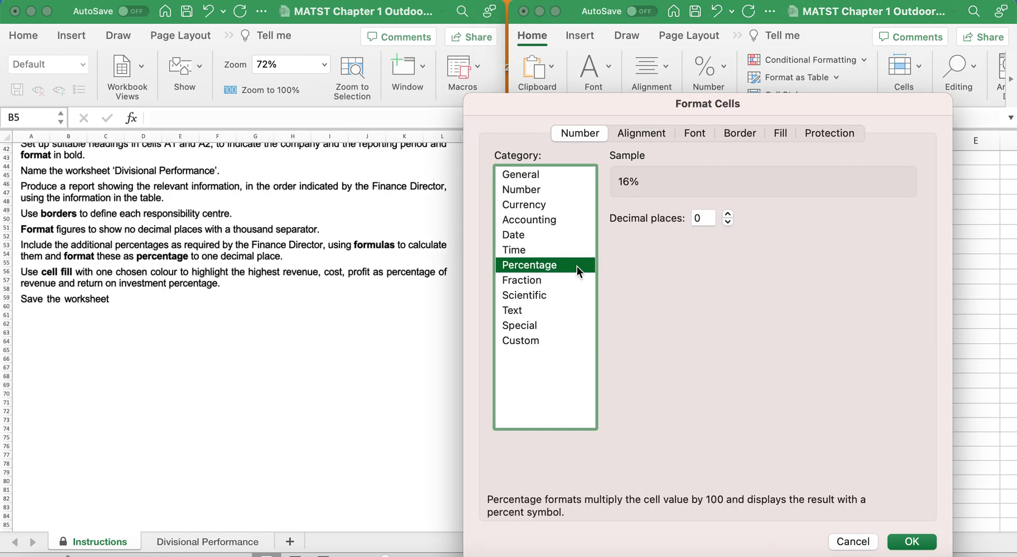
click(728, 214)
click(905, 541)
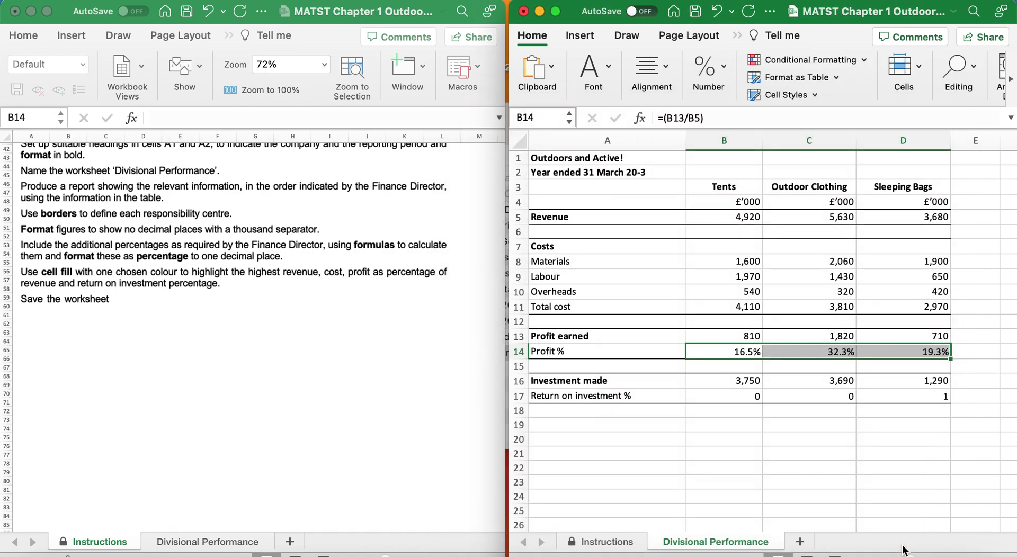
Format the Return on investment % row (B17:D17) as one-decimal percentages.
drag(741, 399, 901, 403)
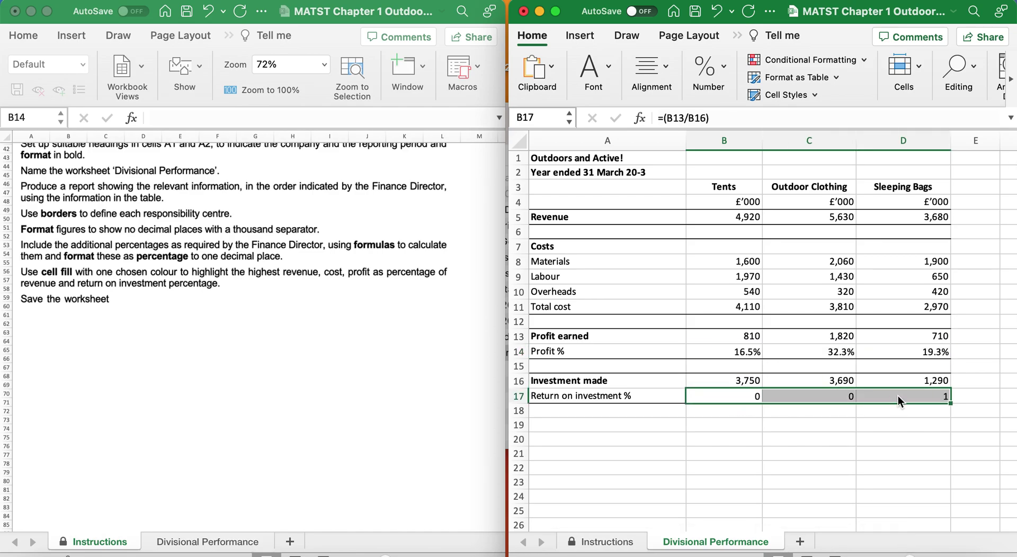
right_click(898, 396)
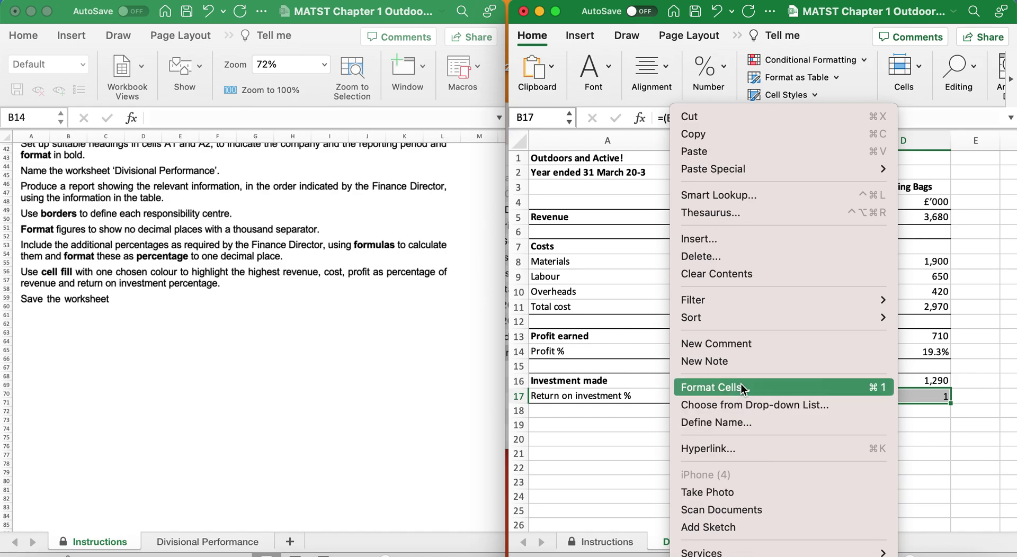
click(739, 388)
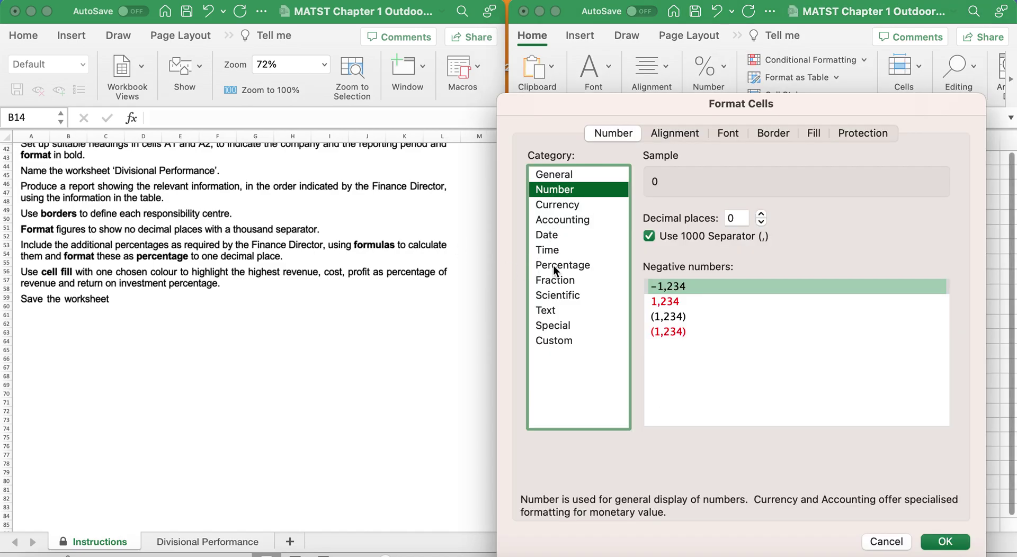
click(555, 266)
click(761, 214)
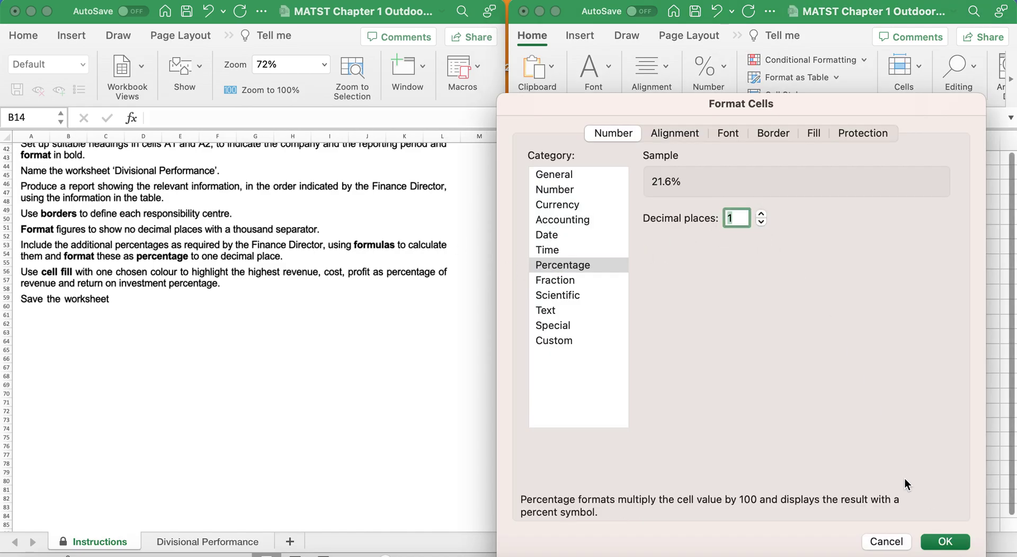
click(934, 536)
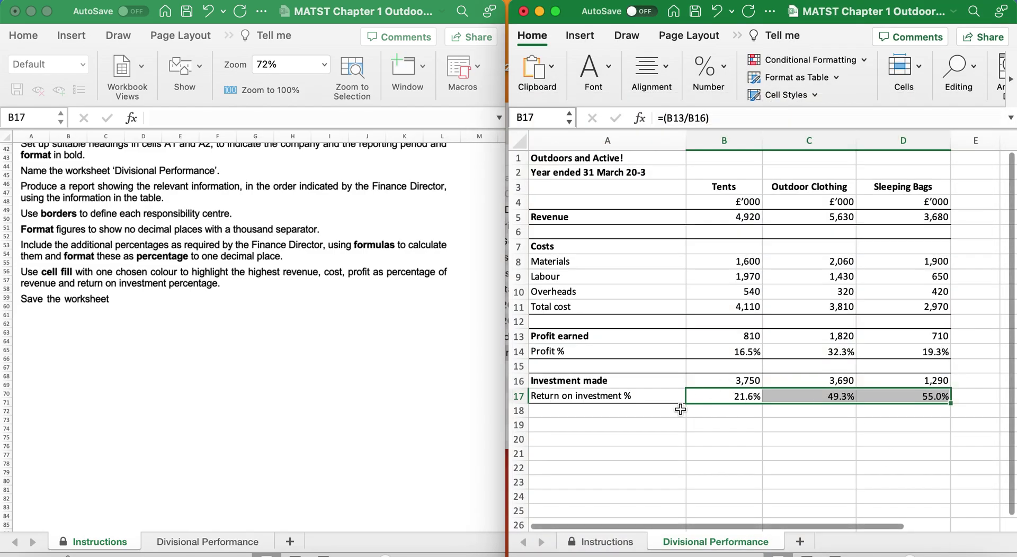
Compare the revenues and fill Outdoor Clothing's 5,630 cell (C5) light green.
click(696, 422)
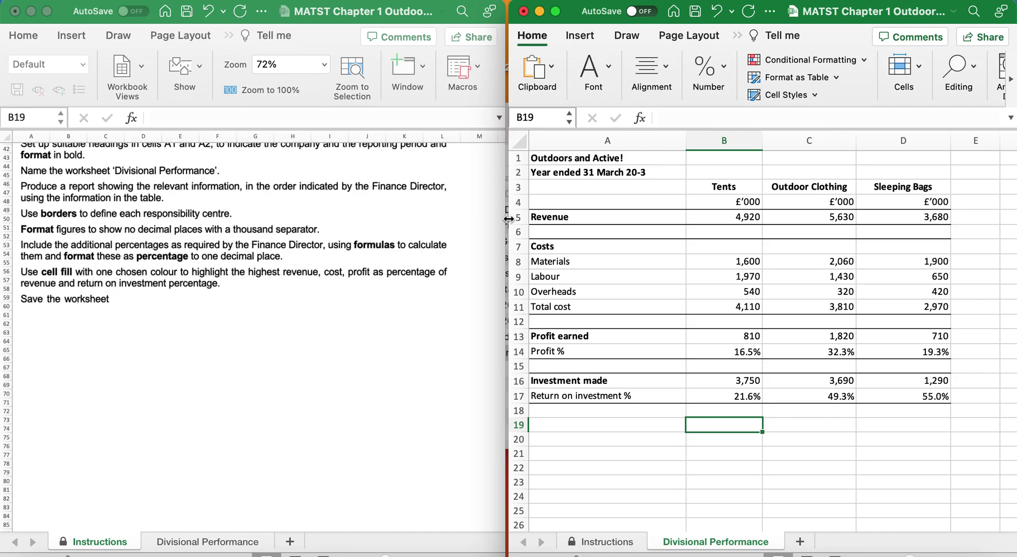
drag(742, 216, 900, 218)
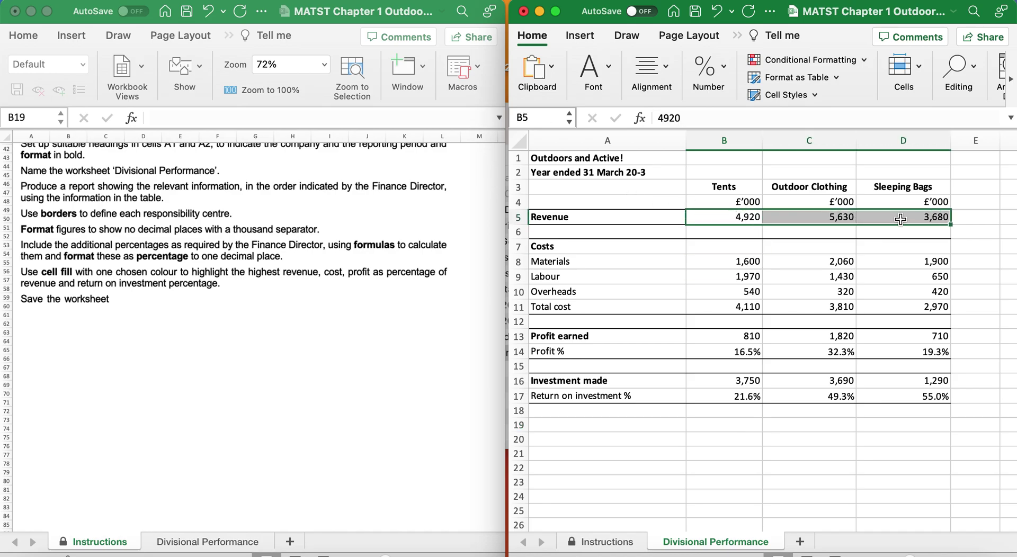
click(843, 217)
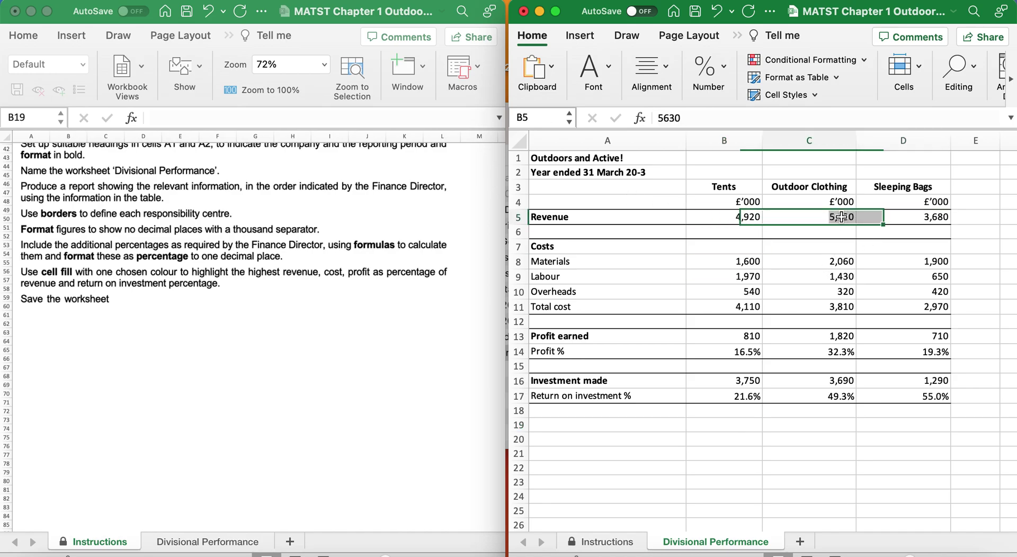
click(611, 65)
click(644, 140)
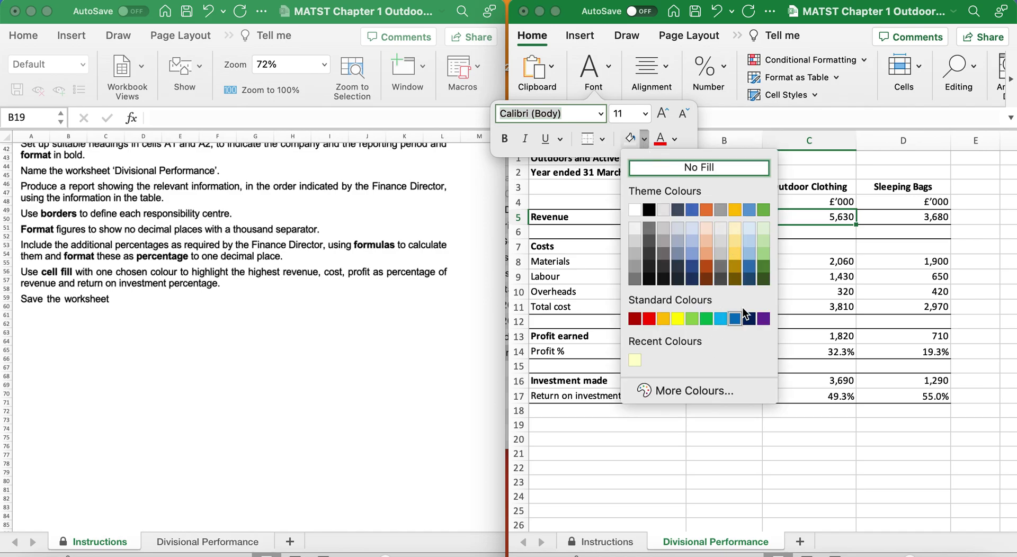
click(763, 252)
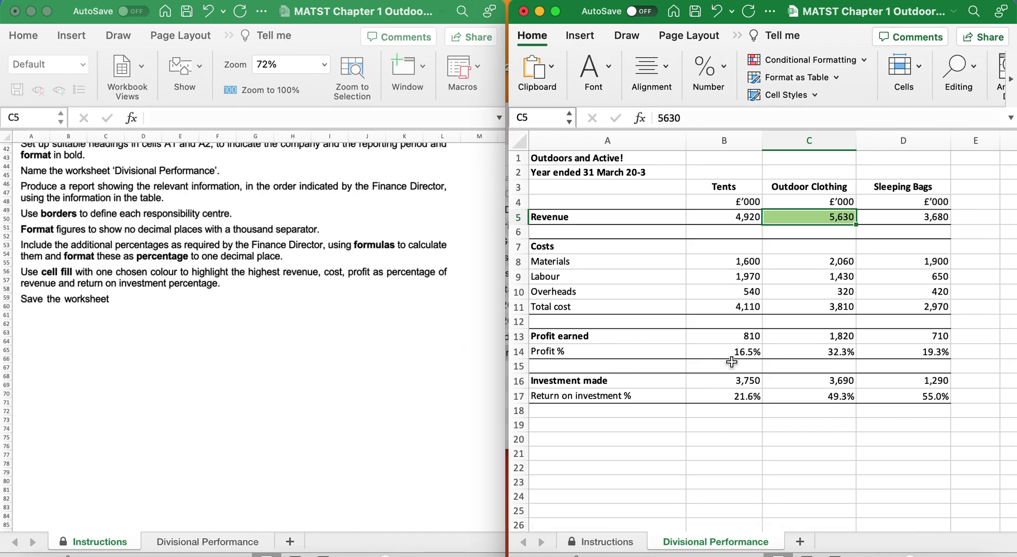
click(811, 355)
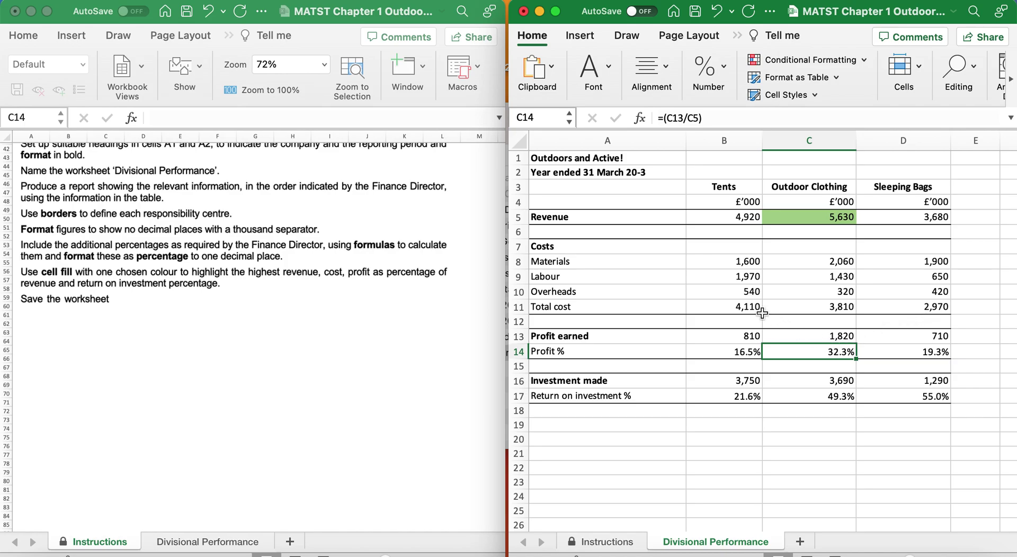
Fill green the Tents 4,110 total cost (B11), 32.3% profit (C14) and 55.0% return (D17).
click(737, 307)
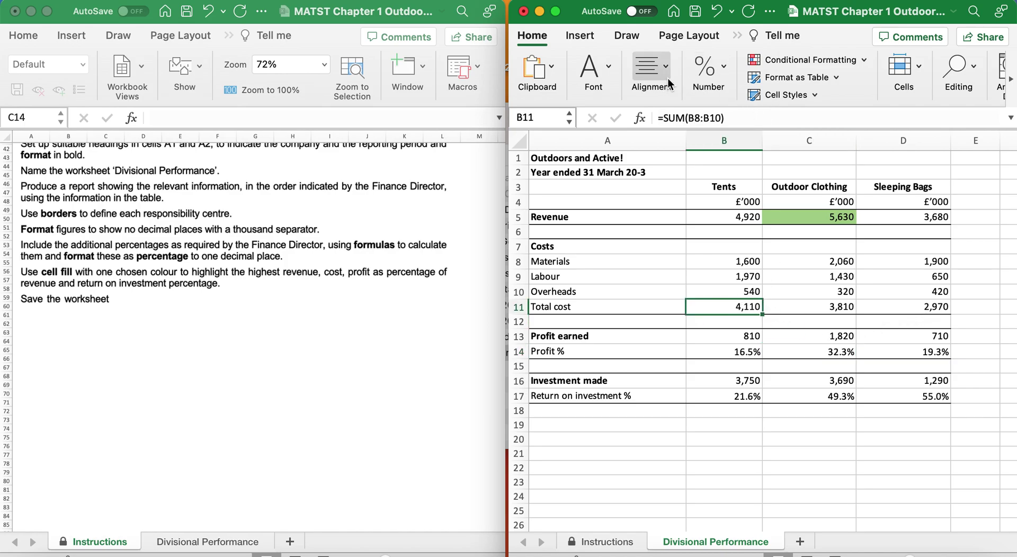
click(601, 65)
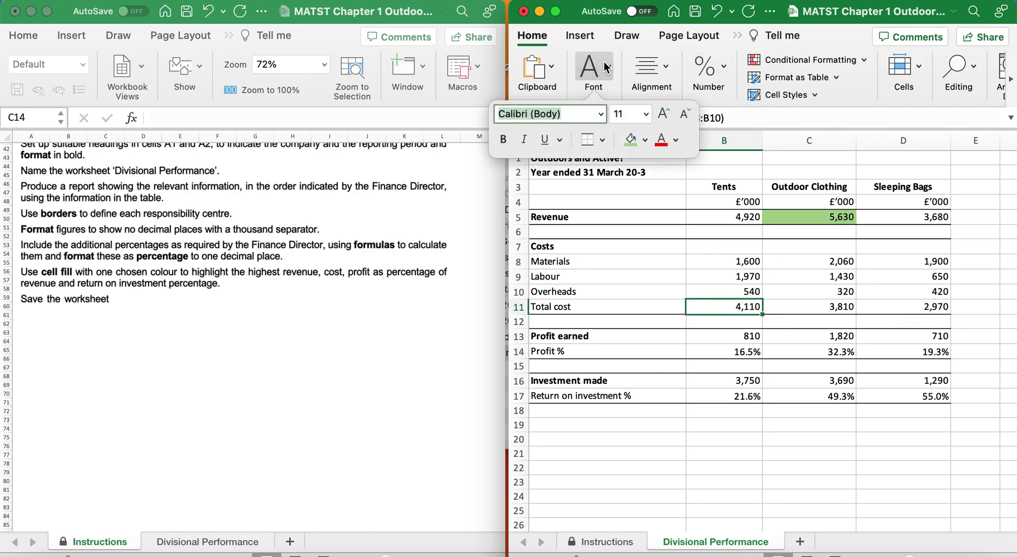
click(638, 142)
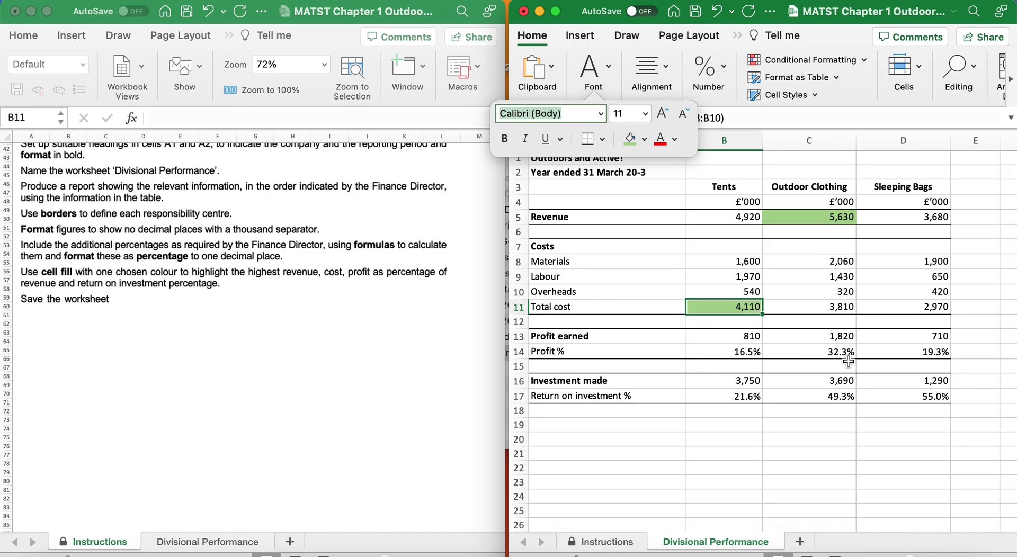
click(822, 351)
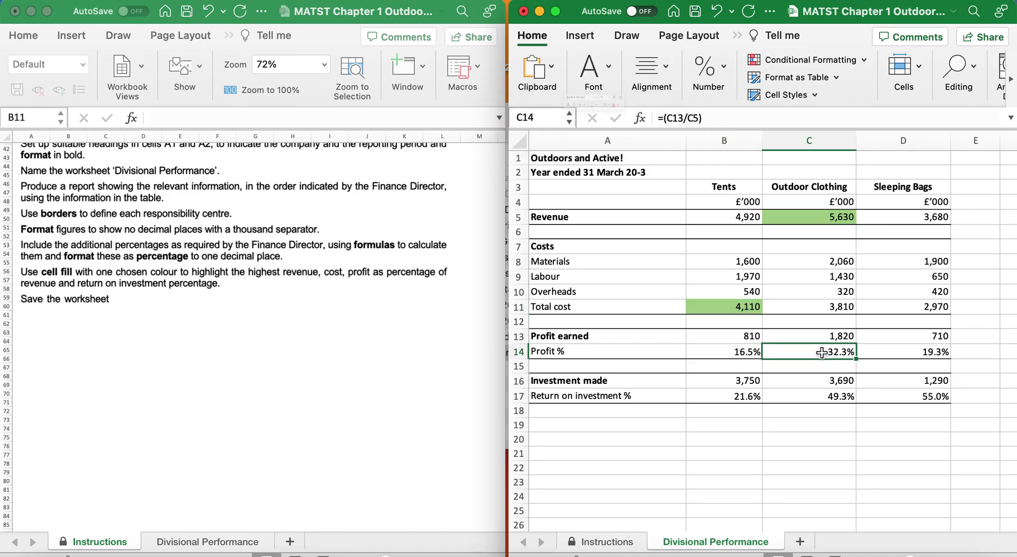
click(593, 73)
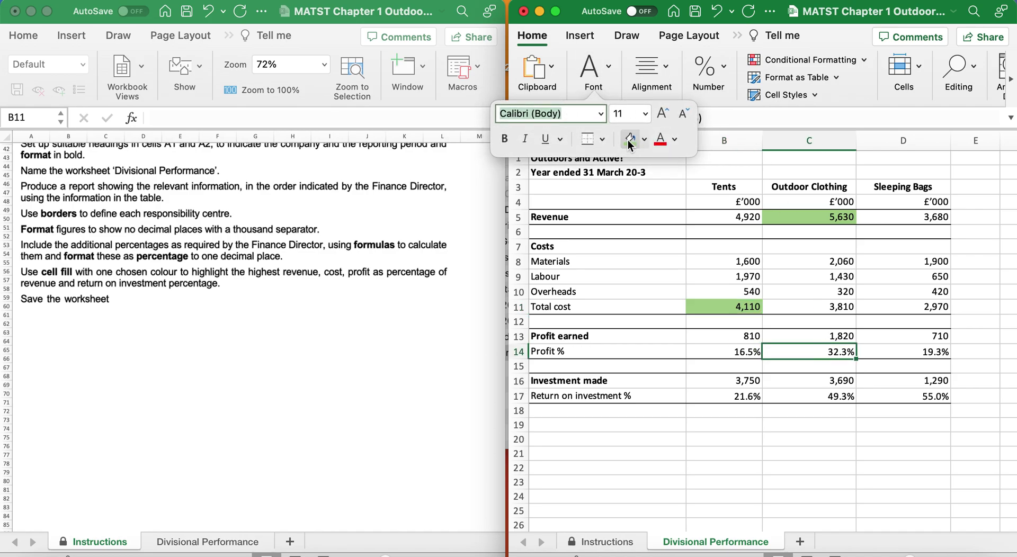
click(629, 140)
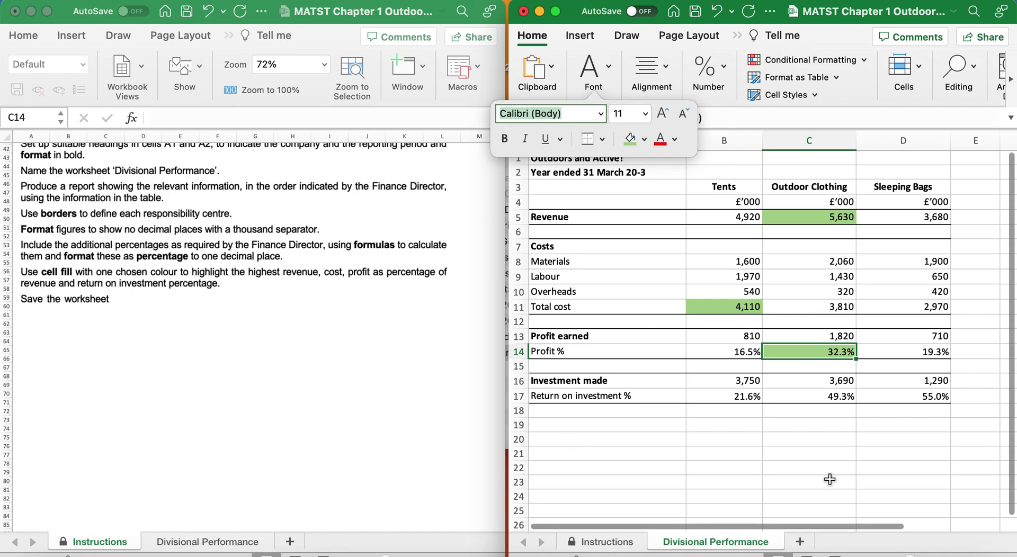
click(935, 399)
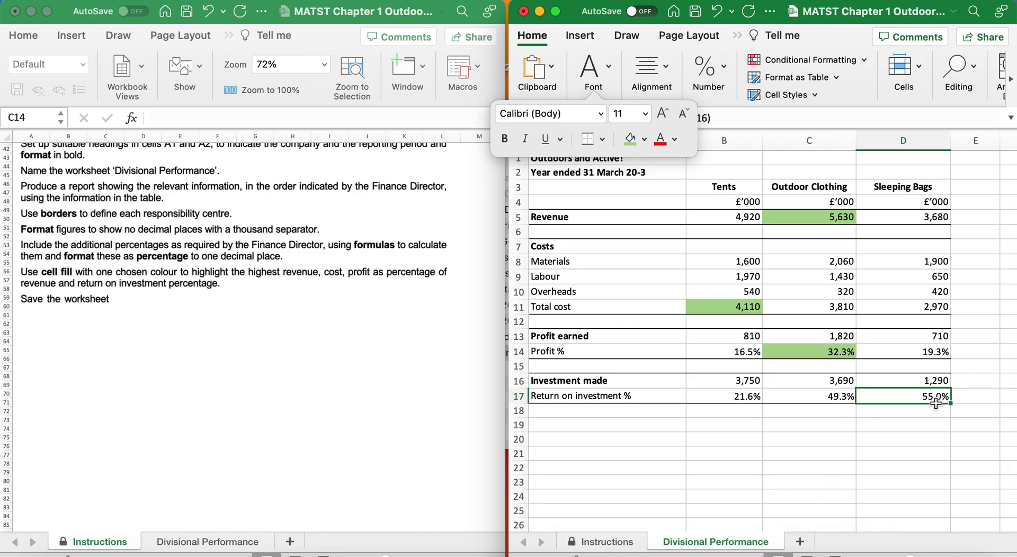
click(669, 75)
click(609, 63)
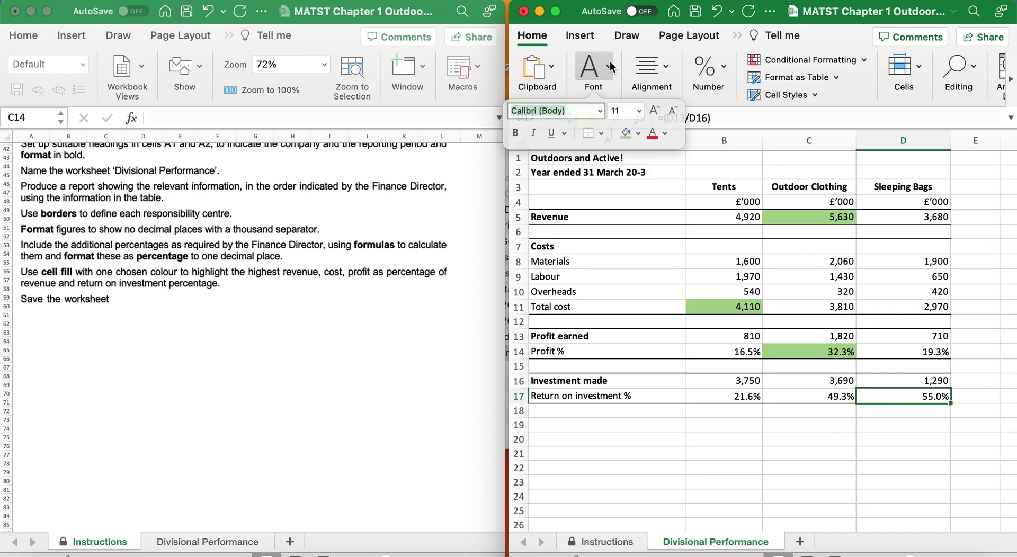
click(628, 140)
click(699, 436)
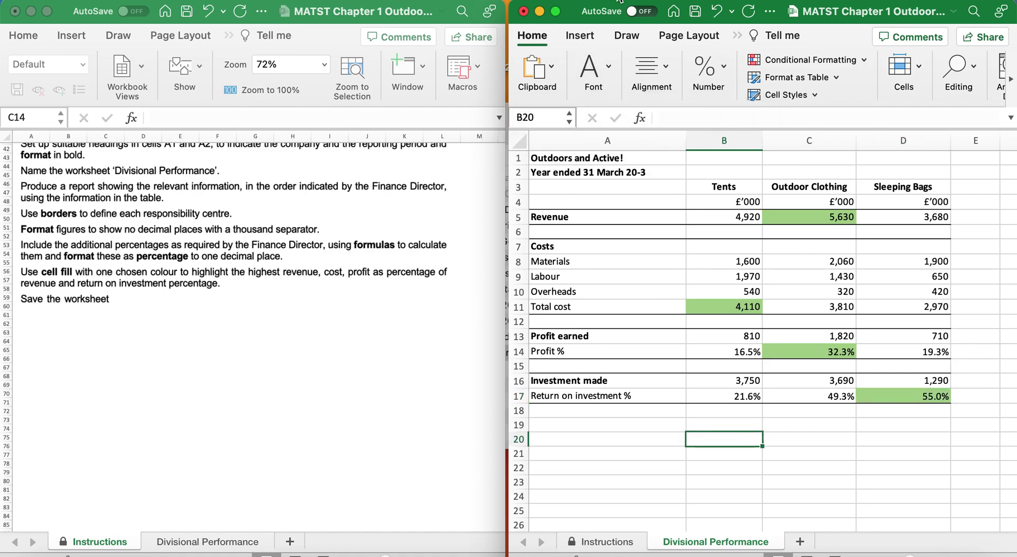